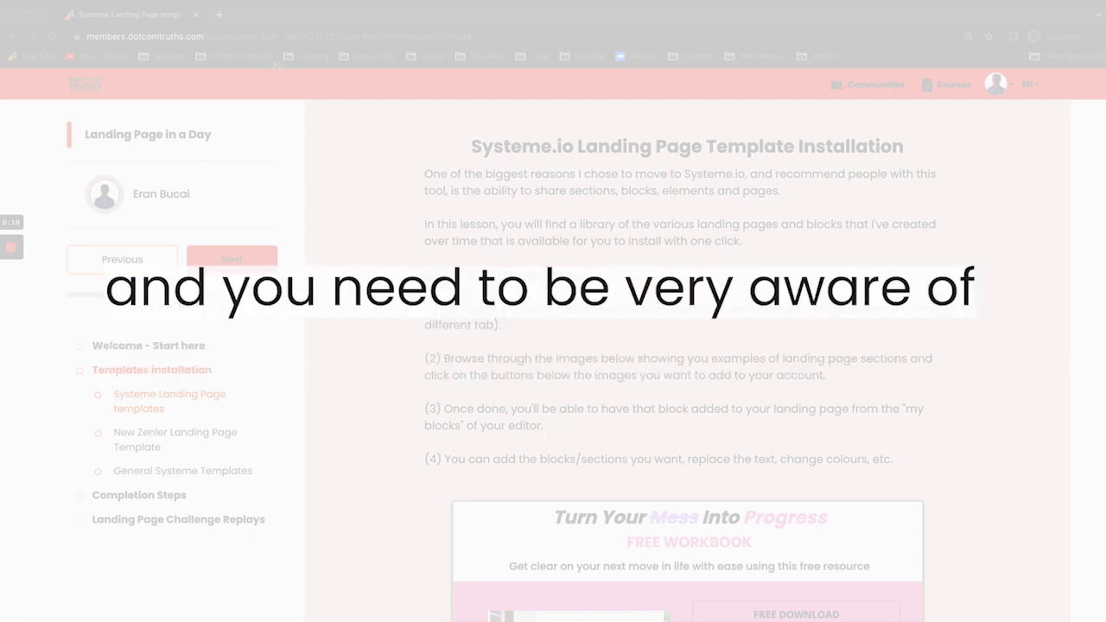
# Load systeme.io/pricing in a new incognito tab.
pyautogui.click(221, 17)
pyautogui.write('systeme')
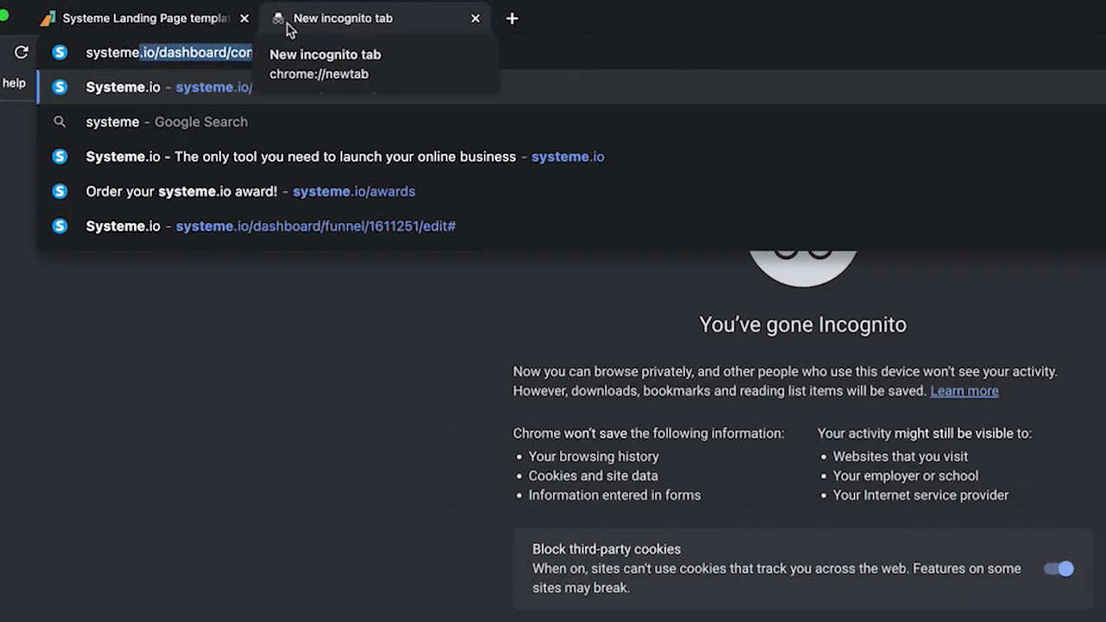
pyautogui.press('Down')
pyautogui.press('Down')
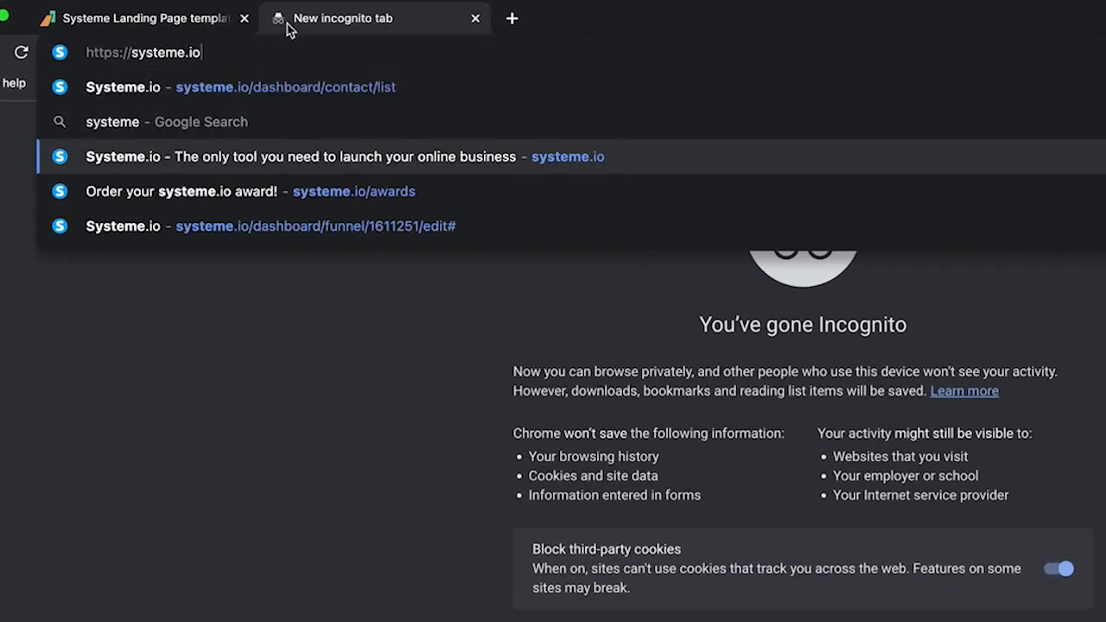
pyautogui.press('Down')
pyautogui.press('BackSpace')
pyautogui.press('BackSpace')
pyautogui.press('BackSpace')
pyautogui.press('BackSpace')
pyautogui.press('BackSpace')
pyautogui.press('BackSpace')
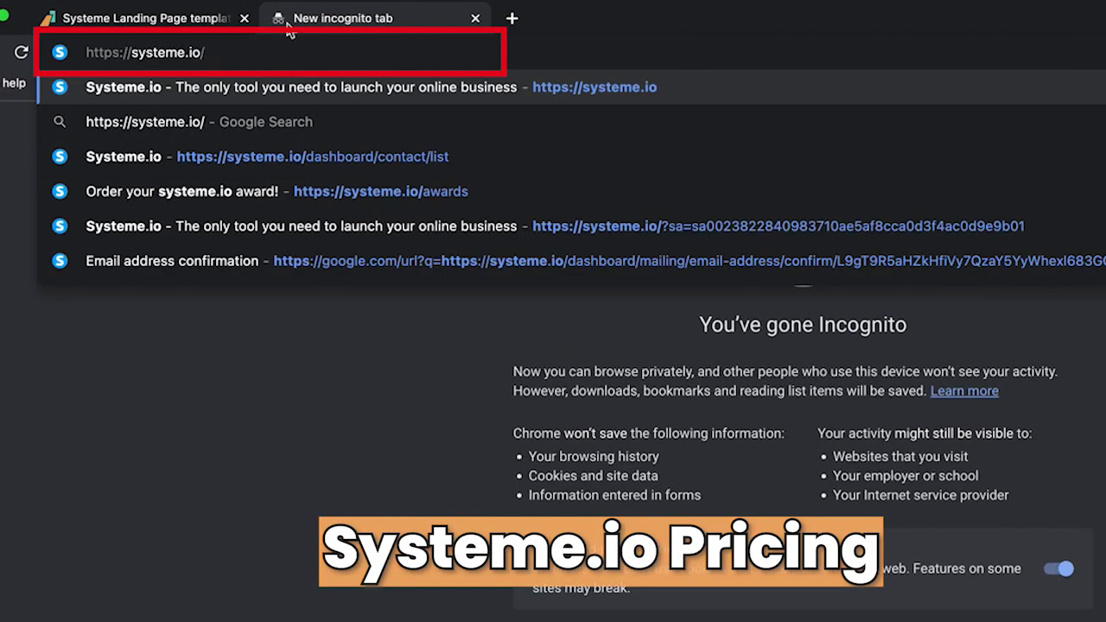
pyautogui.write('pricing')
pyautogui.press('Return')
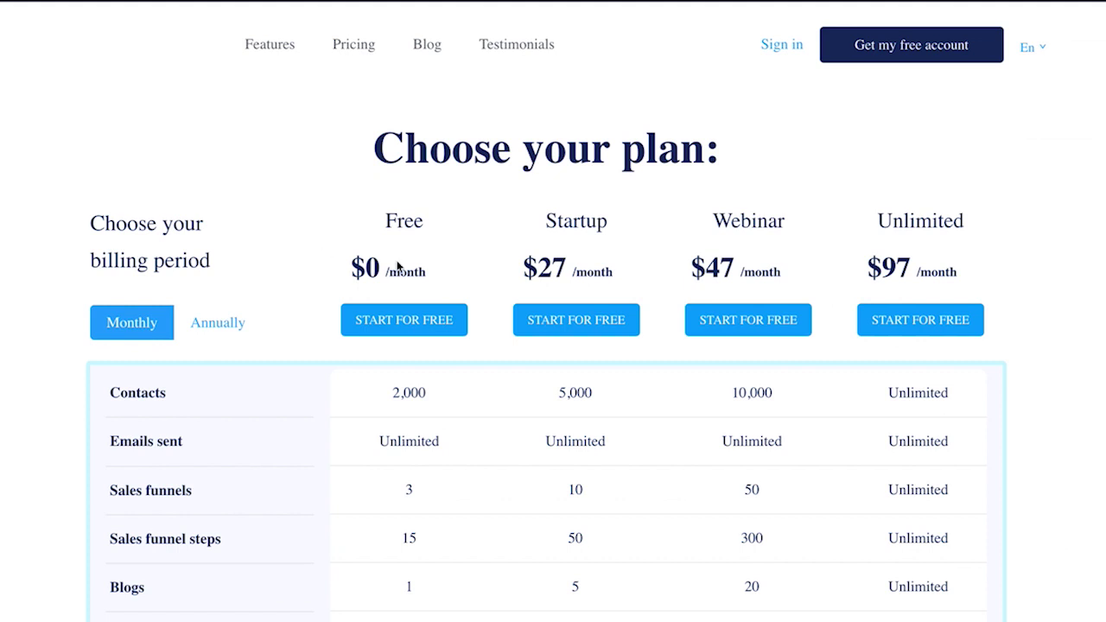
# Scroll to the plan table and highlight the Free (3), Unlimited and Startup (10) sales funnel limits.
pyautogui.scroll(-3, 397, 266)
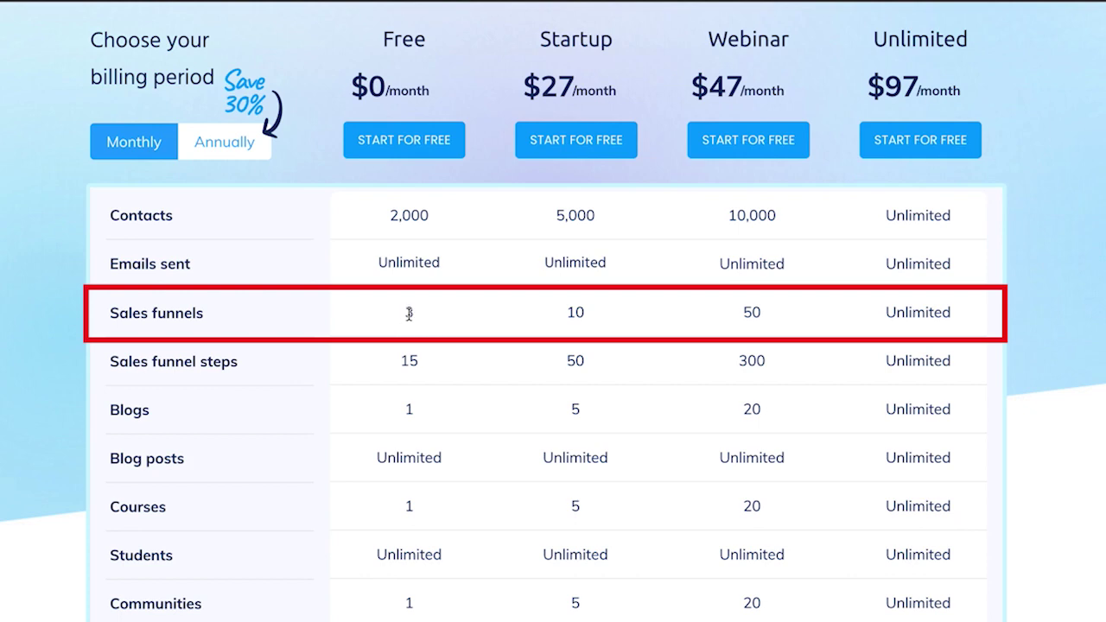
pyautogui.doubleClick(408, 313)
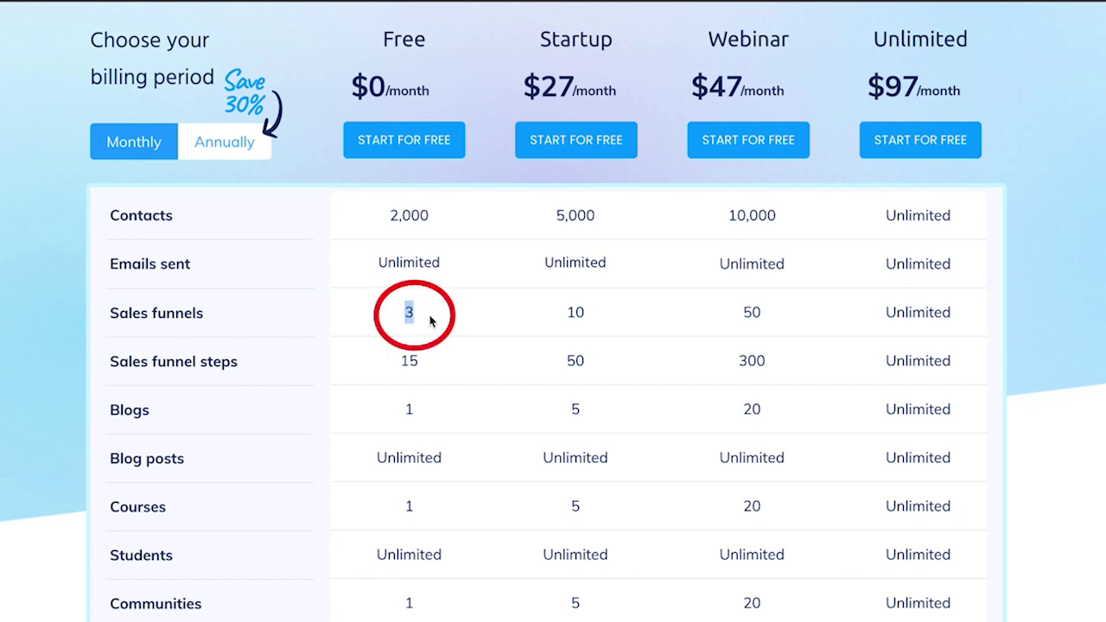
pyautogui.moveTo(881, 319); pyautogui.dragTo(977, 329)
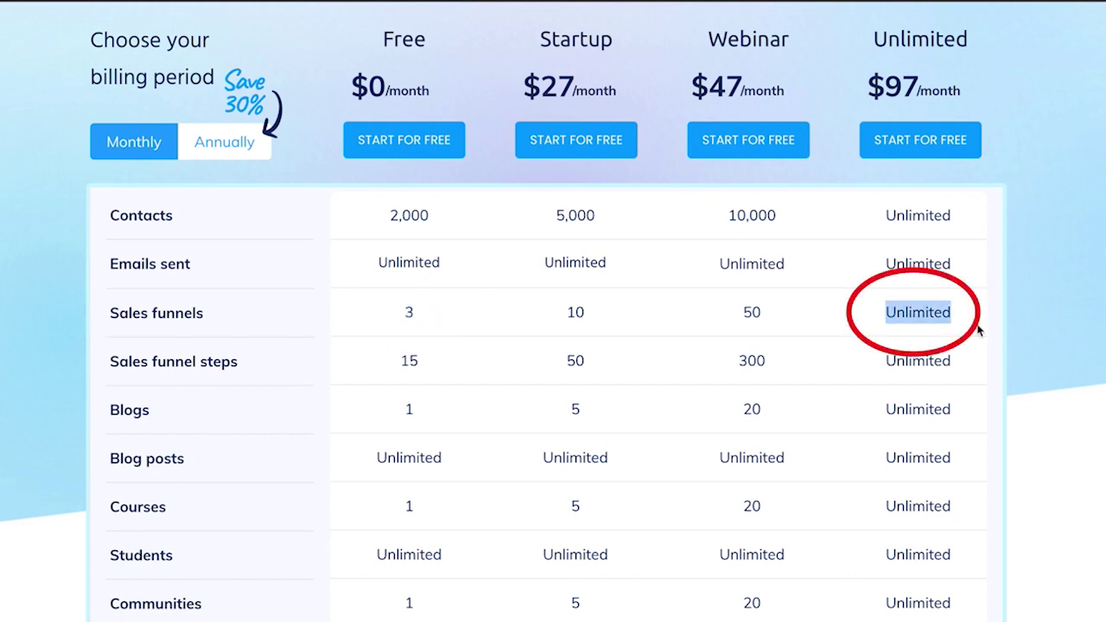
pyautogui.moveTo(566, 317); pyautogui.dragTo(587, 316)
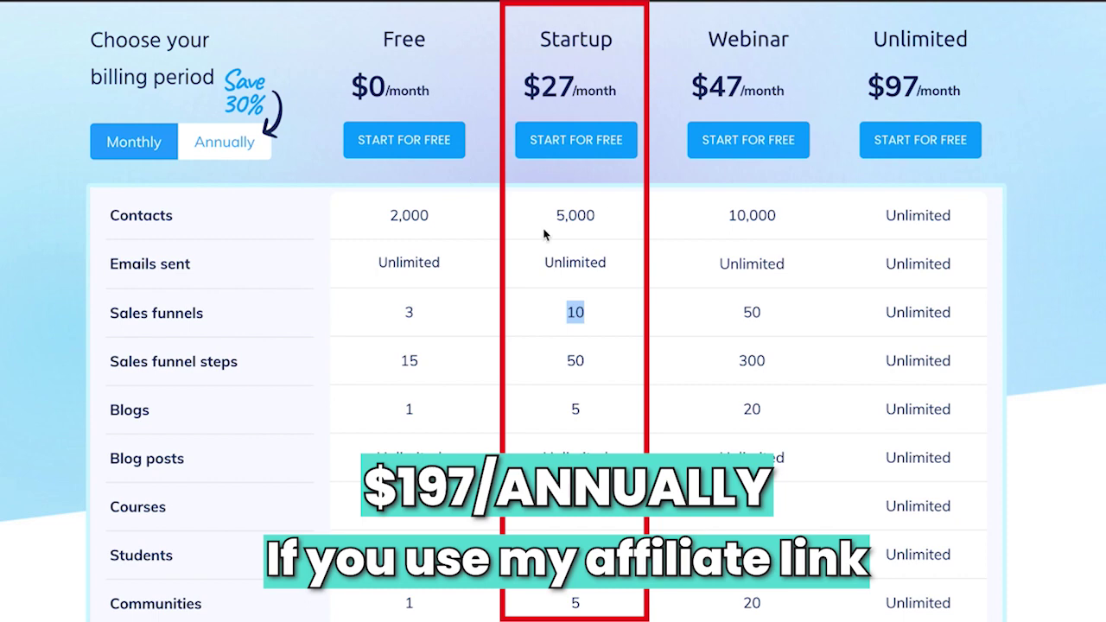
# Switch to annual pricing and highlight Startup's 10 sales funnels and 50 funnel steps.
pyautogui.click(217, 144)
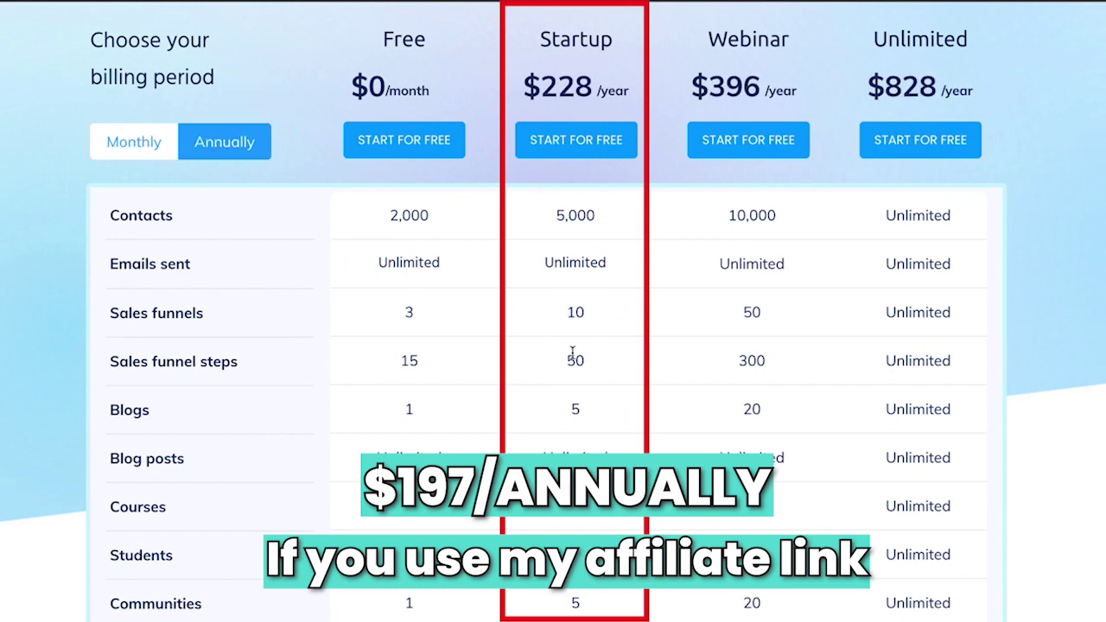
pyautogui.moveTo(563, 361); pyautogui.dragTo(619, 368)
pyautogui.moveTo(567, 311); pyautogui.dragTo(586, 318)
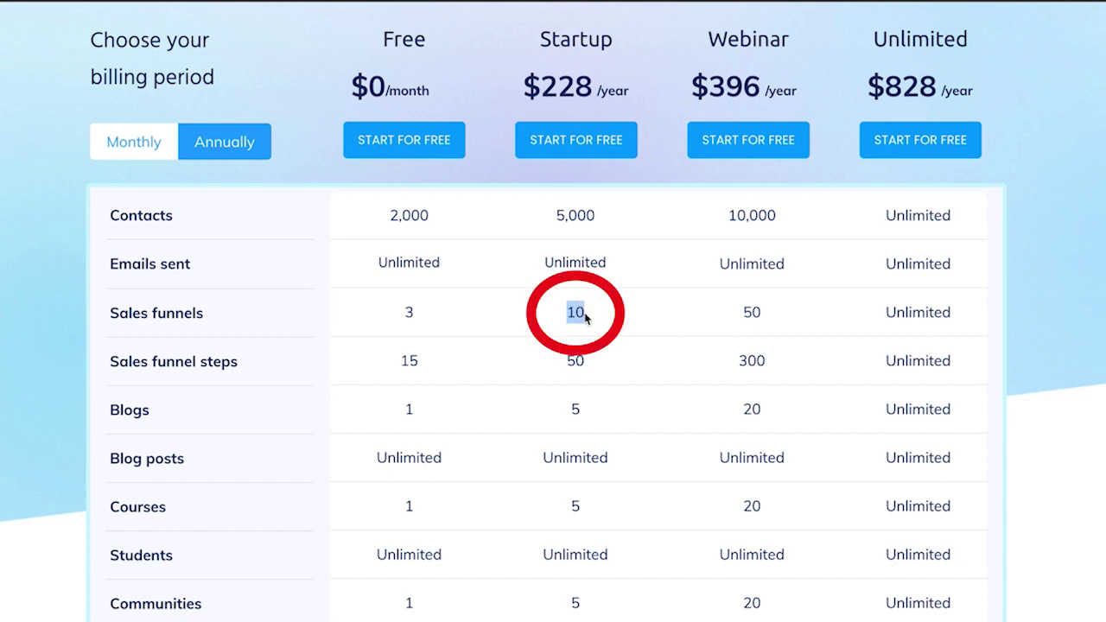
pyautogui.moveTo(565, 362); pyautogui.dragTo(591, 367)
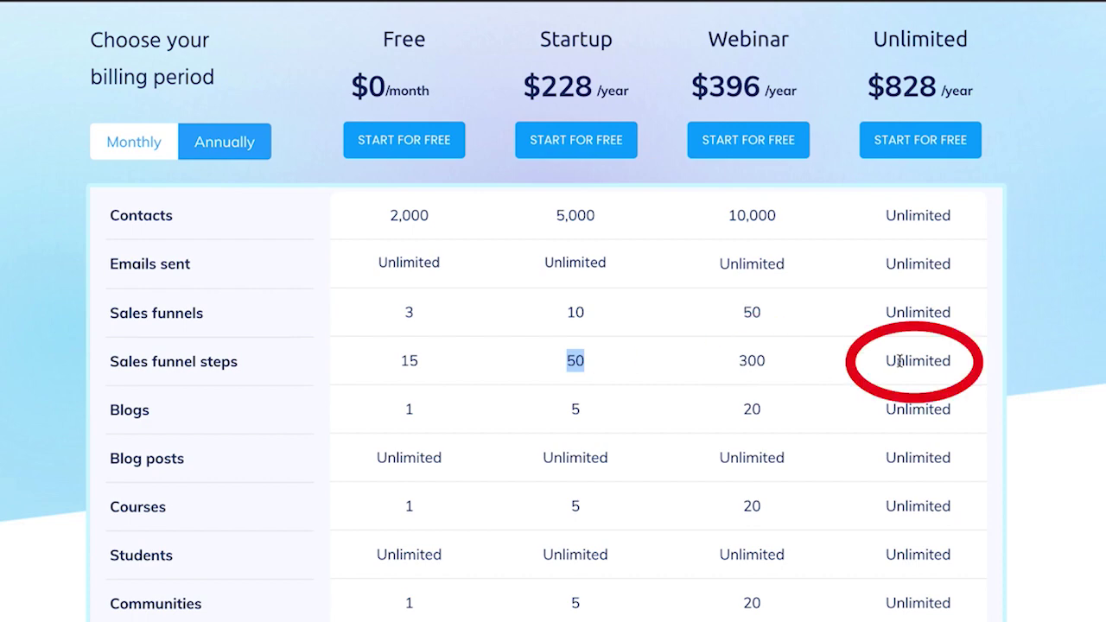
pyautogui.click(562, 318)
pyautogui.moveTo(562, 319); pyautogui.dragTo(593, 320)
pyautogui.moveTo(564, 369); pyautogui.dragTo(596, 371)
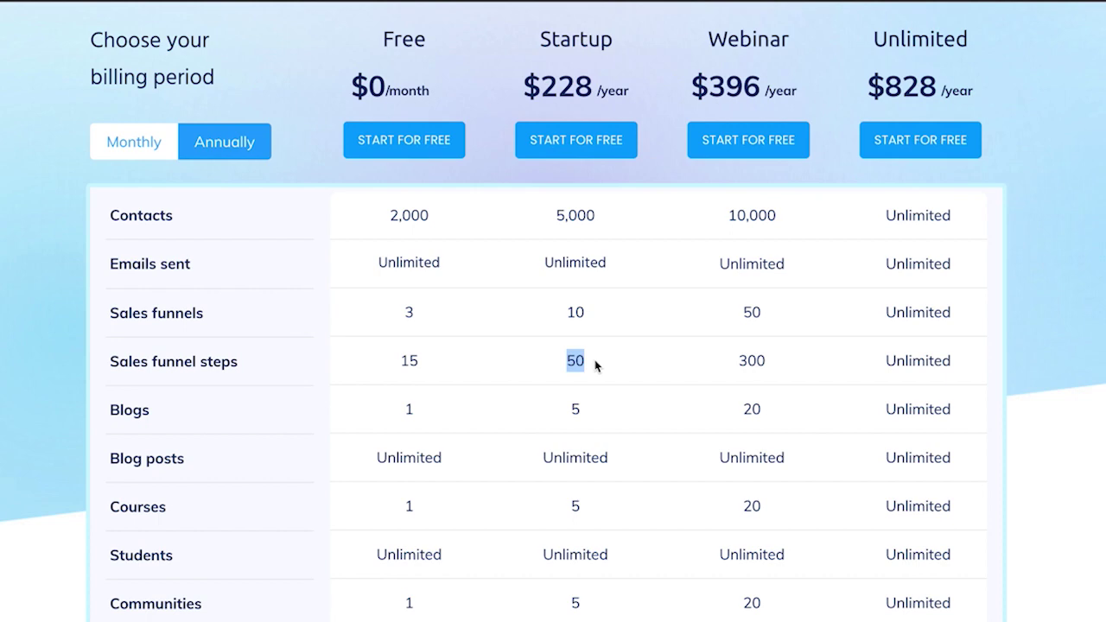
# Highlight the Webinar funnel steps and Startup figures, then return to the course lesson tab.
pyautogui.moveTo(739, 361); pyautogui.dragTo(769, 362)
pyautogui.click(570, 364)
pyautogui.moveTo(573, 311); pyautogui.dragTo(588, 366)
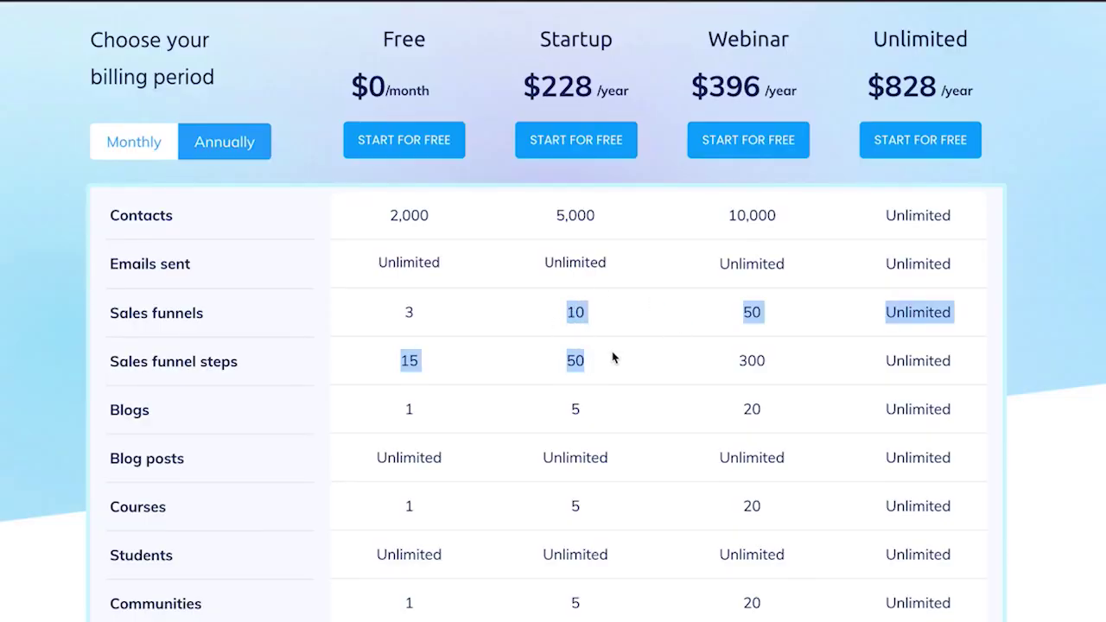
pyautogui.click(124, 9)
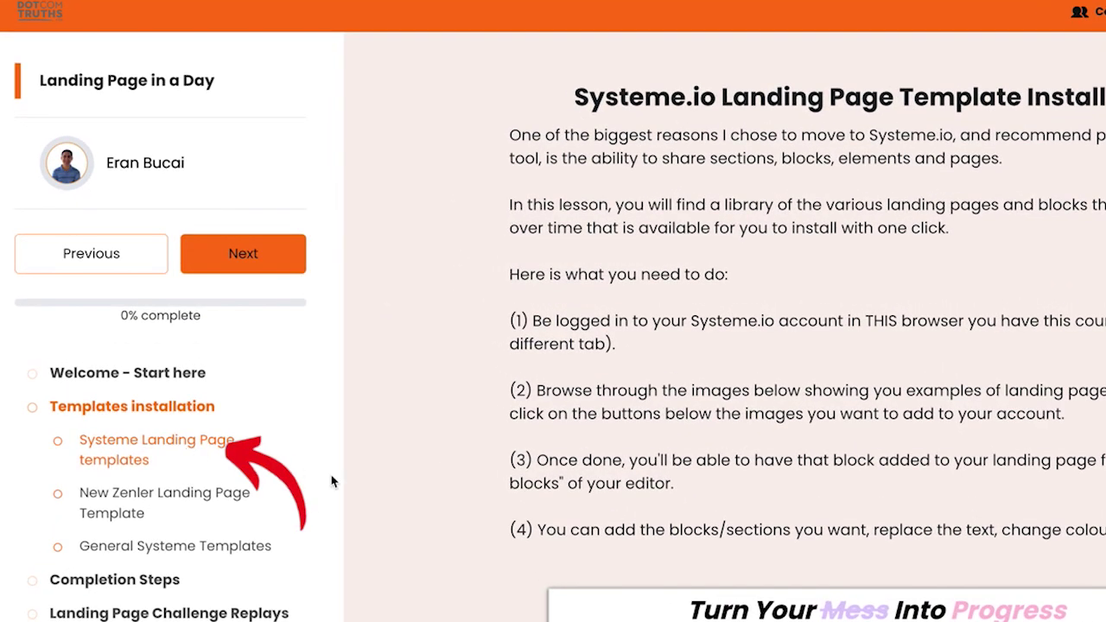
# Scroll the lesson to the 100% FREE SPECIAL REPORT template and open its Section 1 link.
pyautogui.scroll(-5, 327, 478)
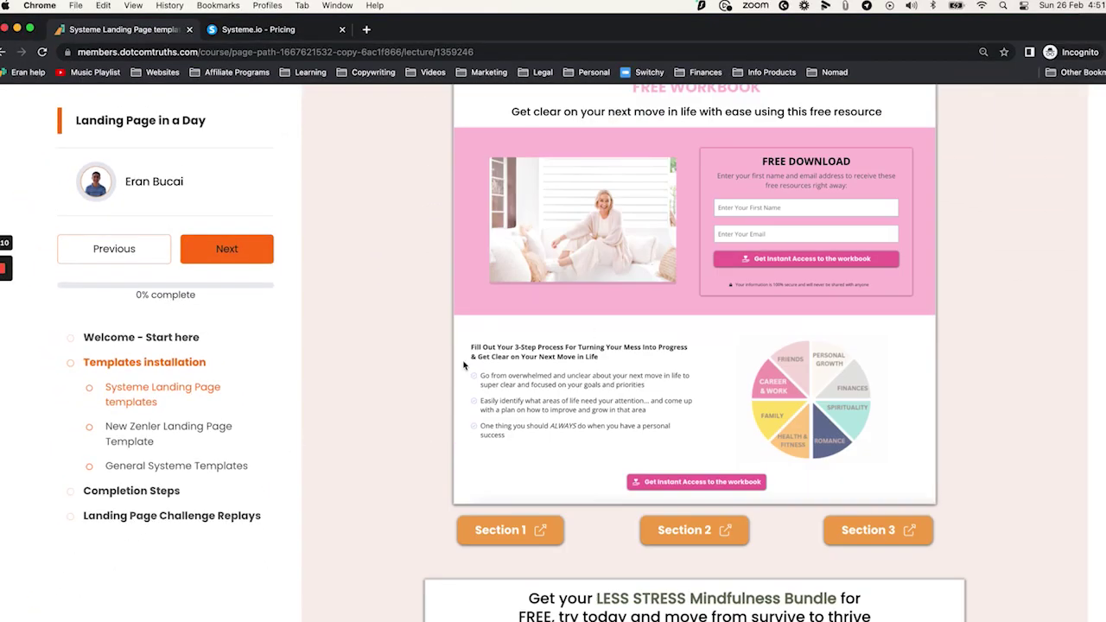
pyautogui.scroll(5, 598, 334)
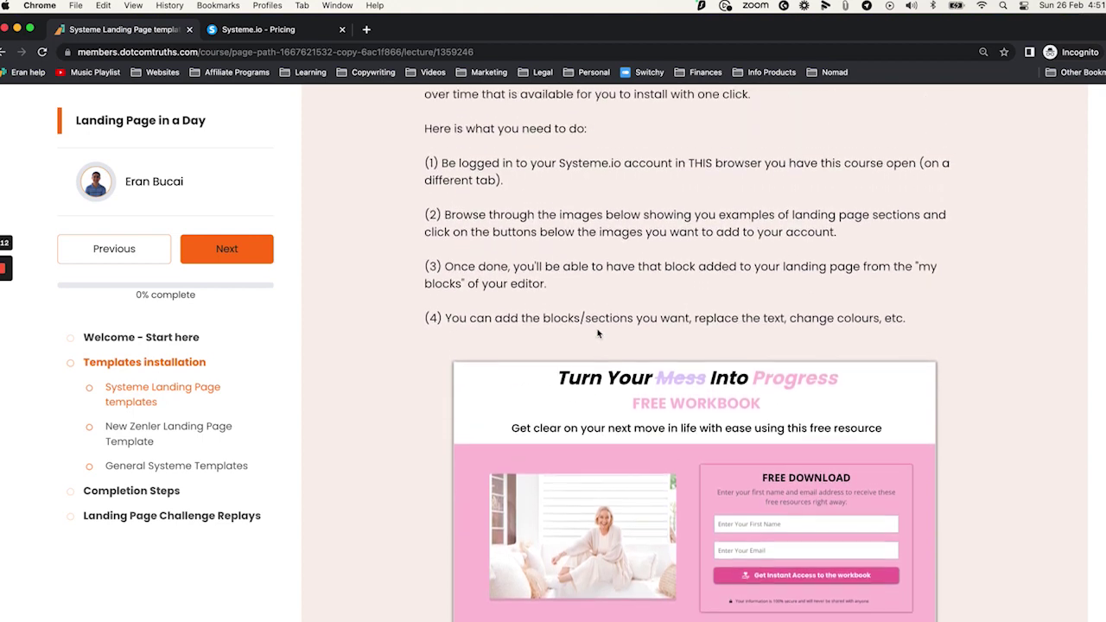
pyautogui.scroll(-1, 598, 333)
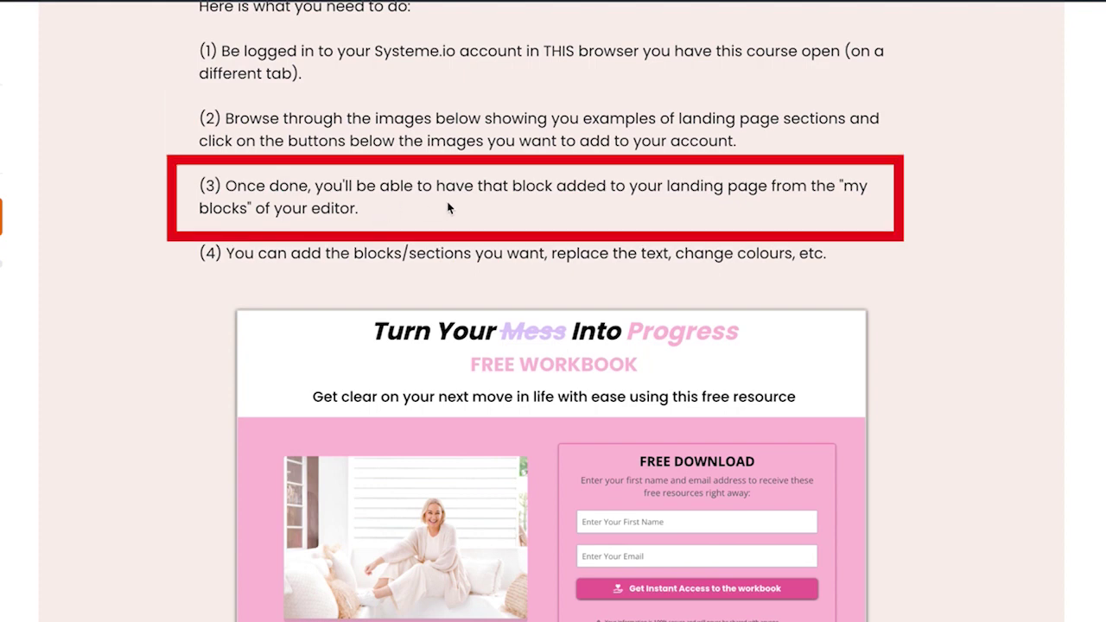
pyautogui.scroll(-4, 438, 243)
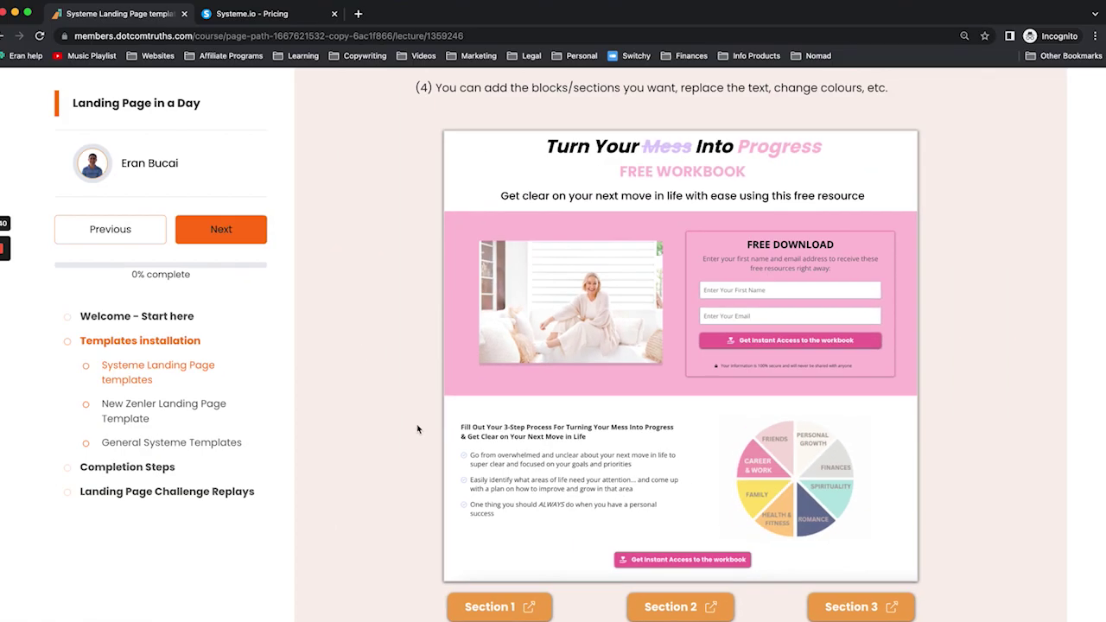
pyautogui.scroll(-7, 275, 367)
pyautogui.scroll(1, 286, 336)
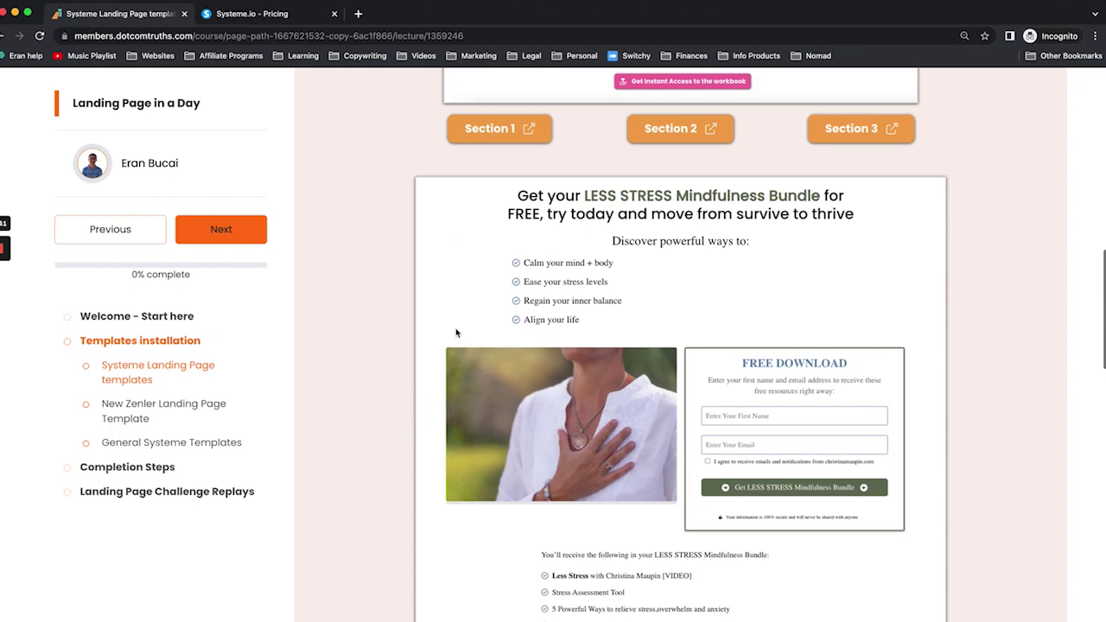
pyautogui.scroll(-3, 508, 248)
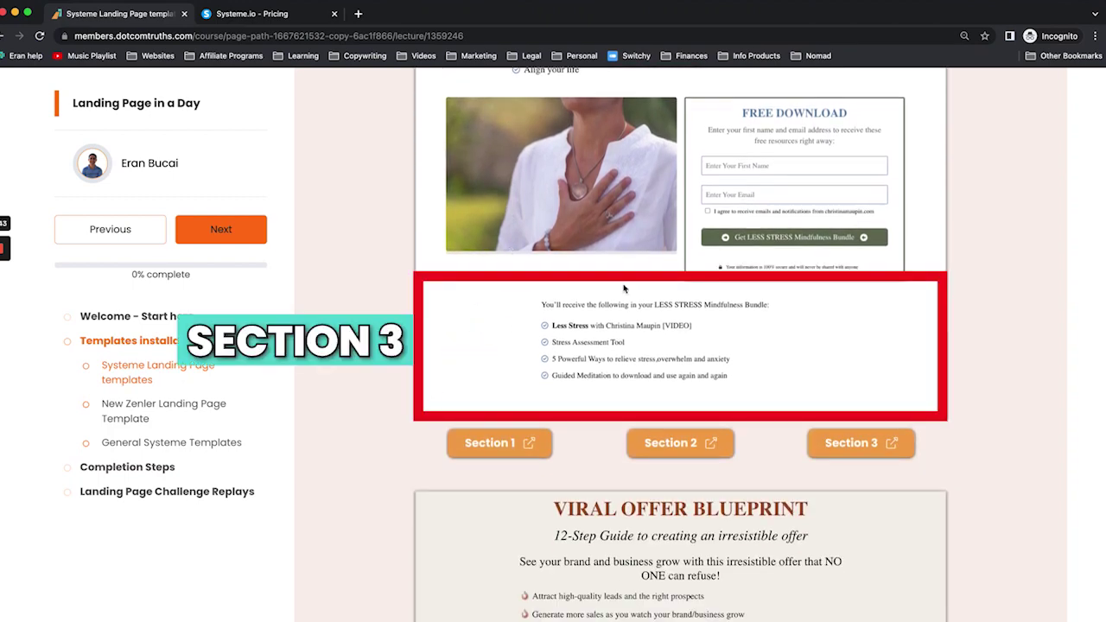
pyautogui.scroll(2, 619, 197)
pyautogui.scroll(-7, 618, 197)
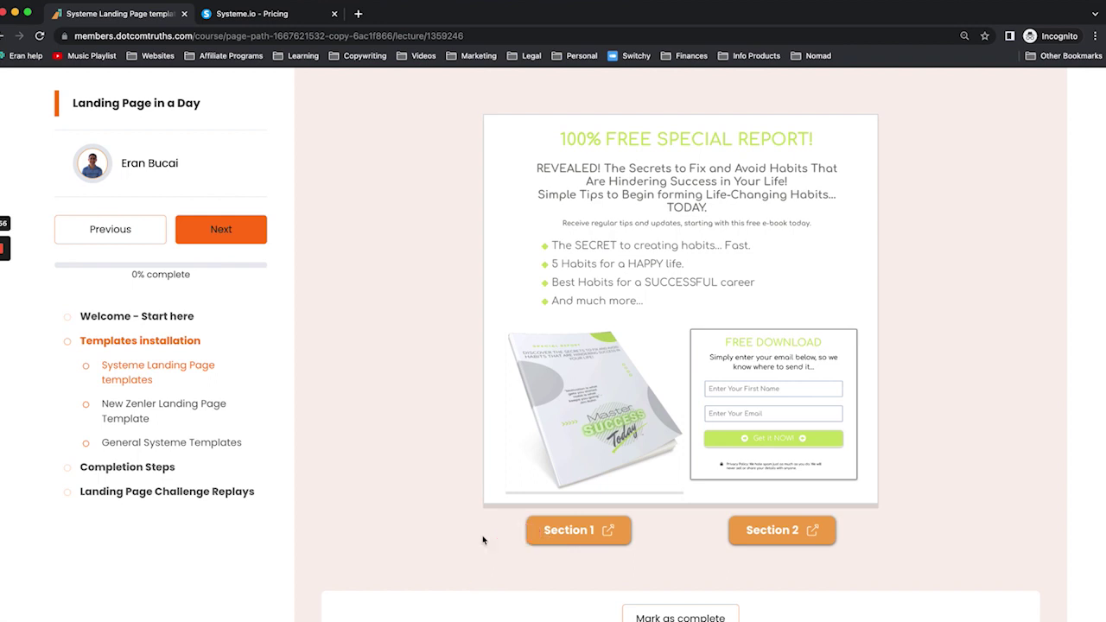
pyautogui.click(557, 534)
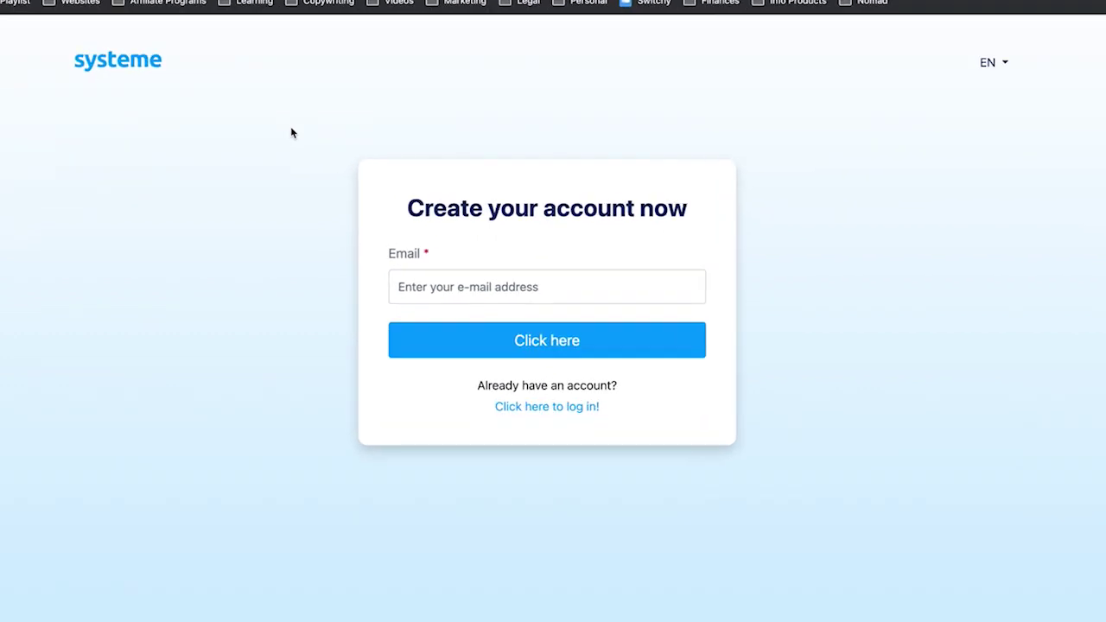
# Log in to Systeme.io with the saved credentials, then reopen Section 1 from the course tab.
pyautogui.click(570, 421)
pyautogui.click(465, 282)
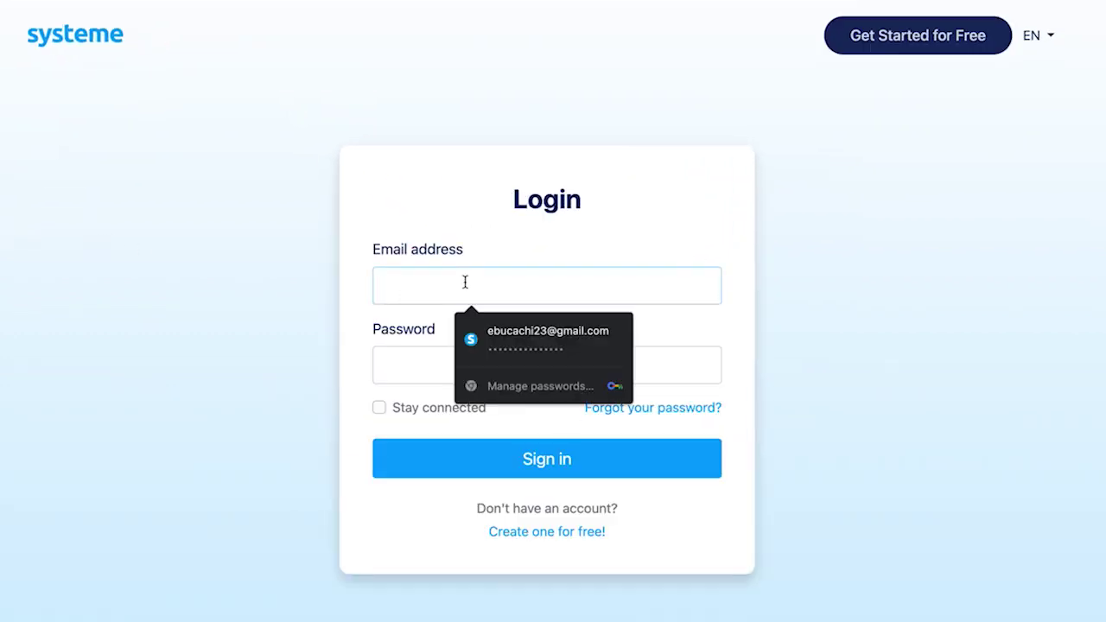
pyautogui.click(548, 335)
pyautogui.click(492, 459)
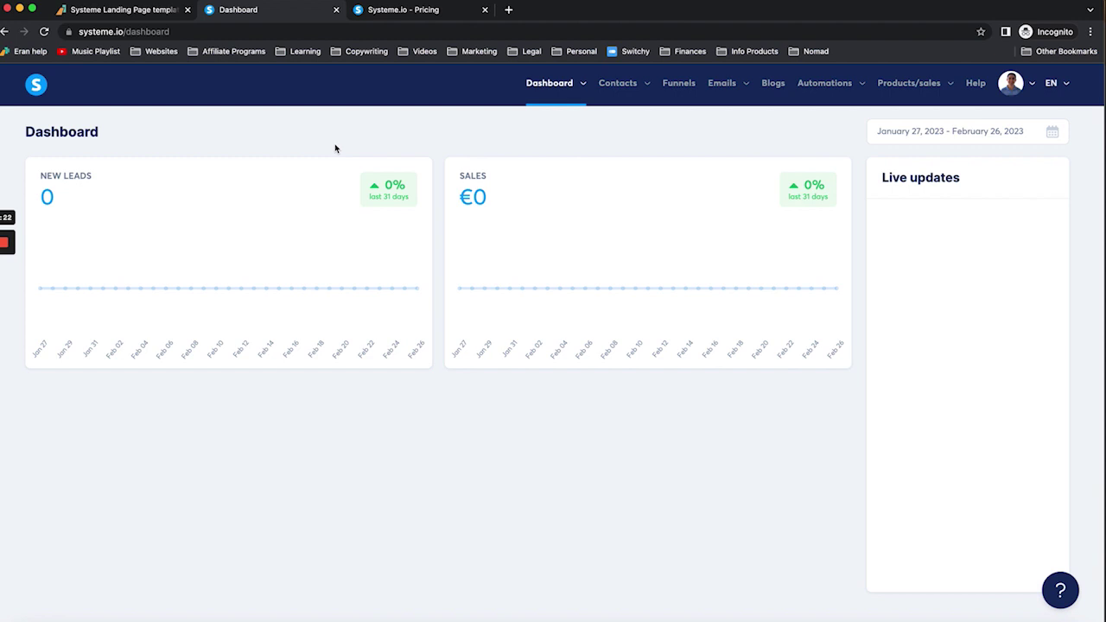
pyautogui.click(126, 10)
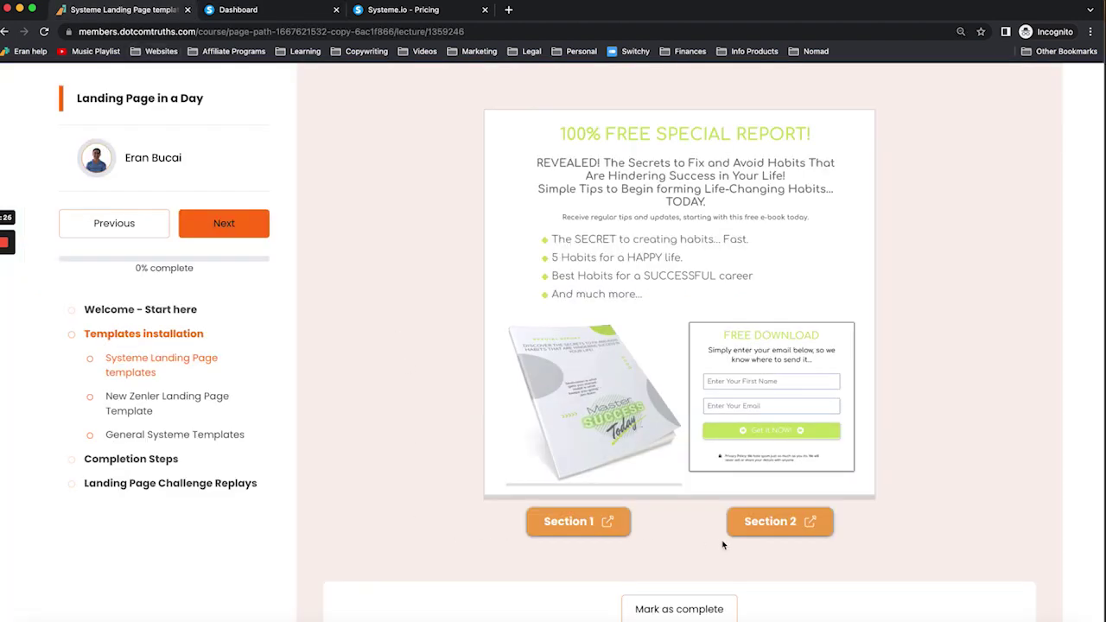
pyautogui.click(594, 521)
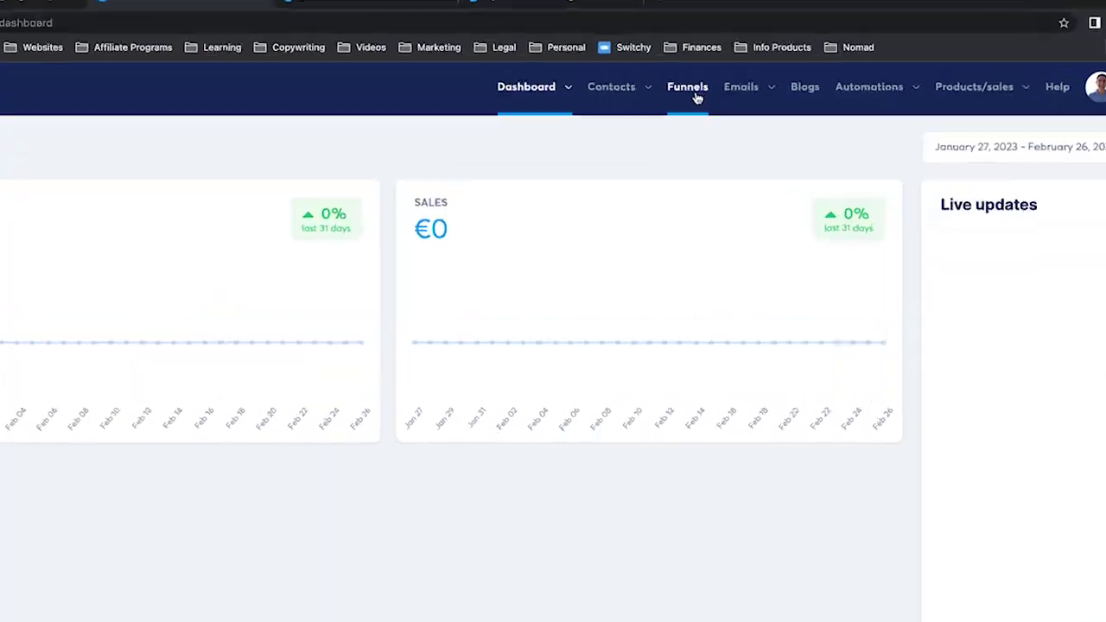
# Go to Funnels, open Demo Funnel and edit its Sales page.
pyautogui.click(696, 93)
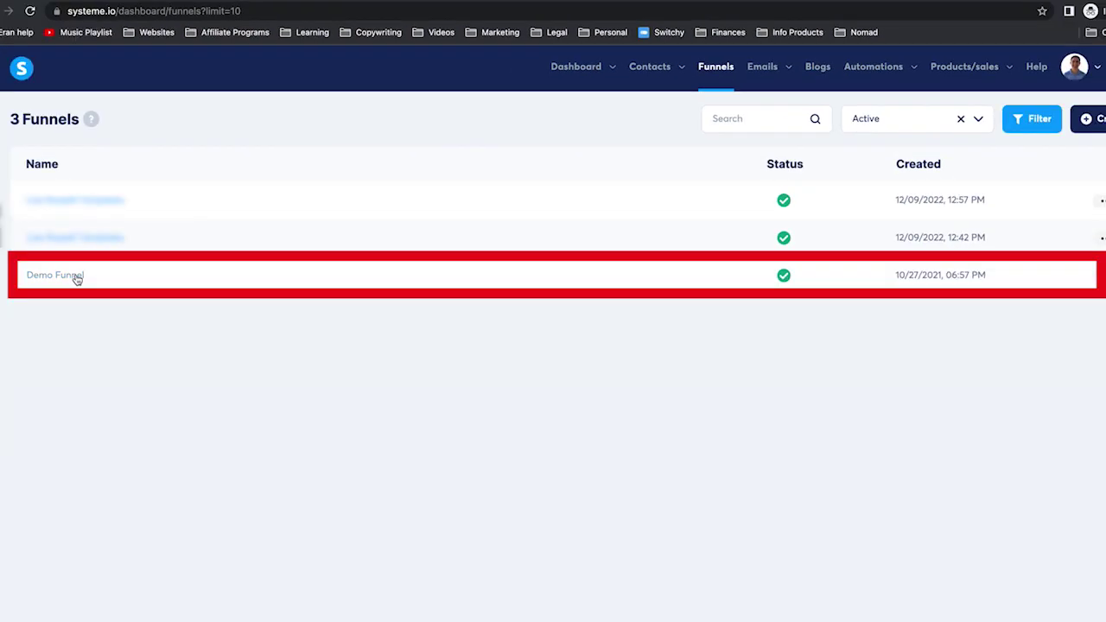
pyautogui.click(76, 275)
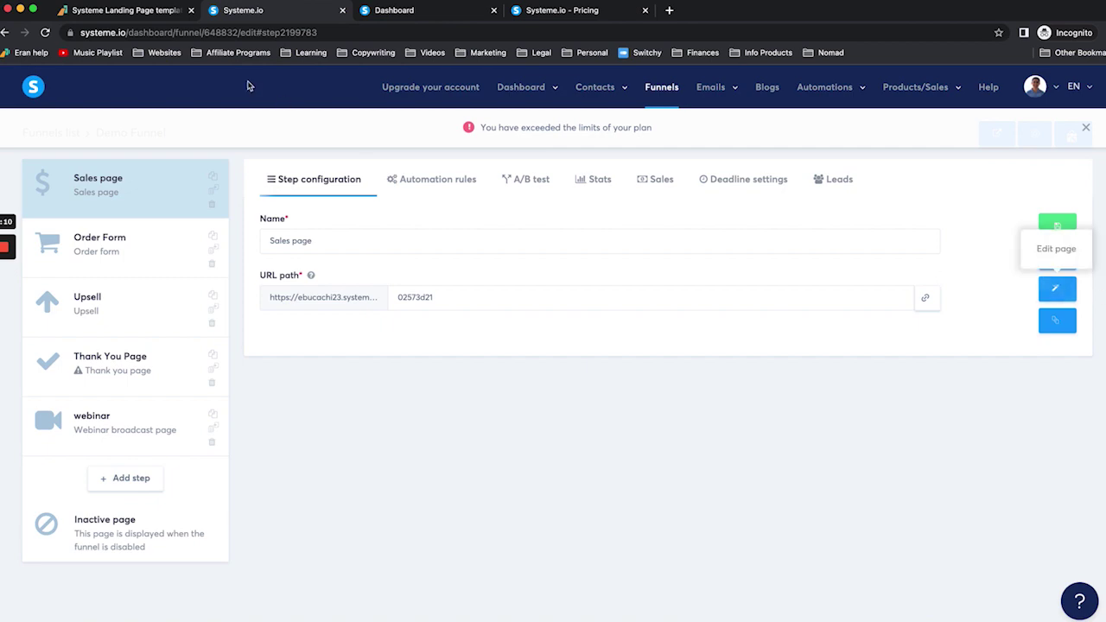
pyautogui.click(125, 10)
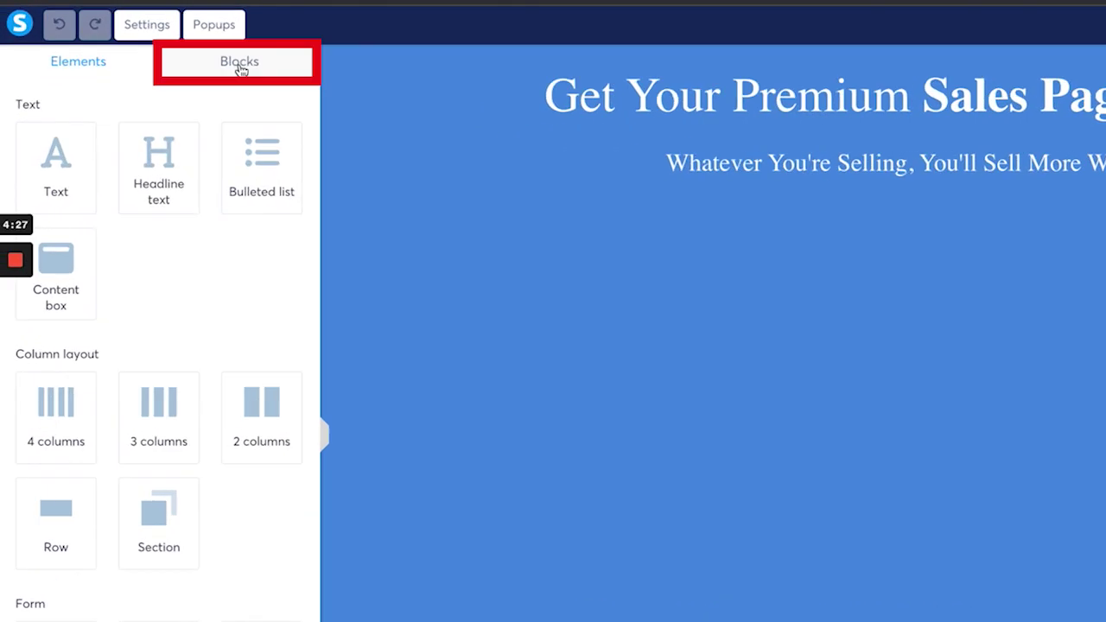
# Open Blocks > My blocks and import the Section 1 and Section 2 templates from the course page.
pyautogui.click(159, 108)
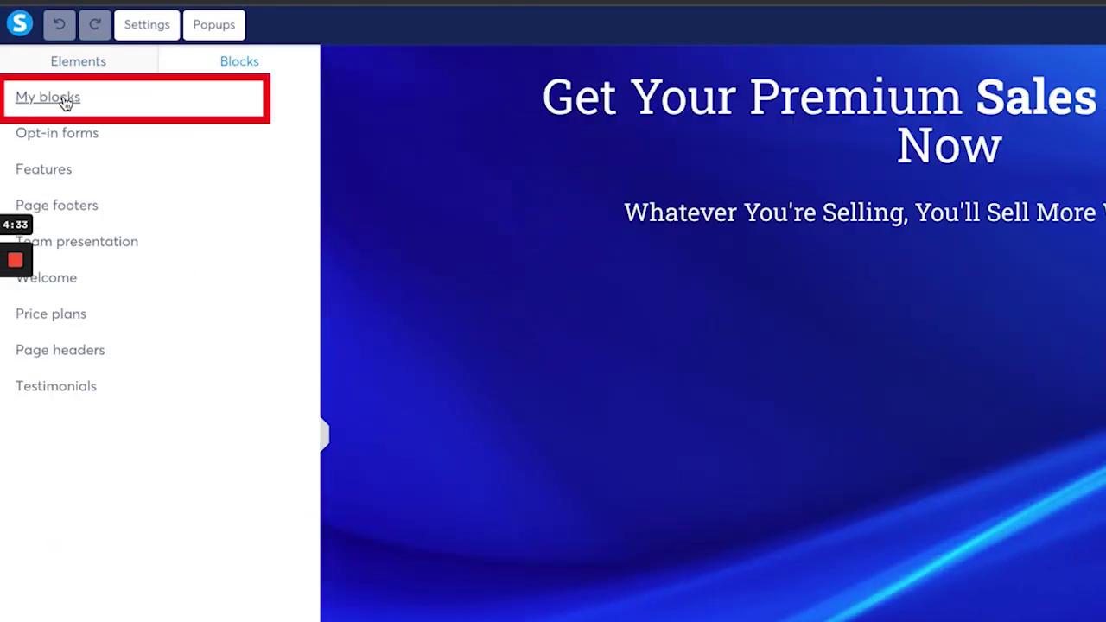
pyautogui.click(65, 100)
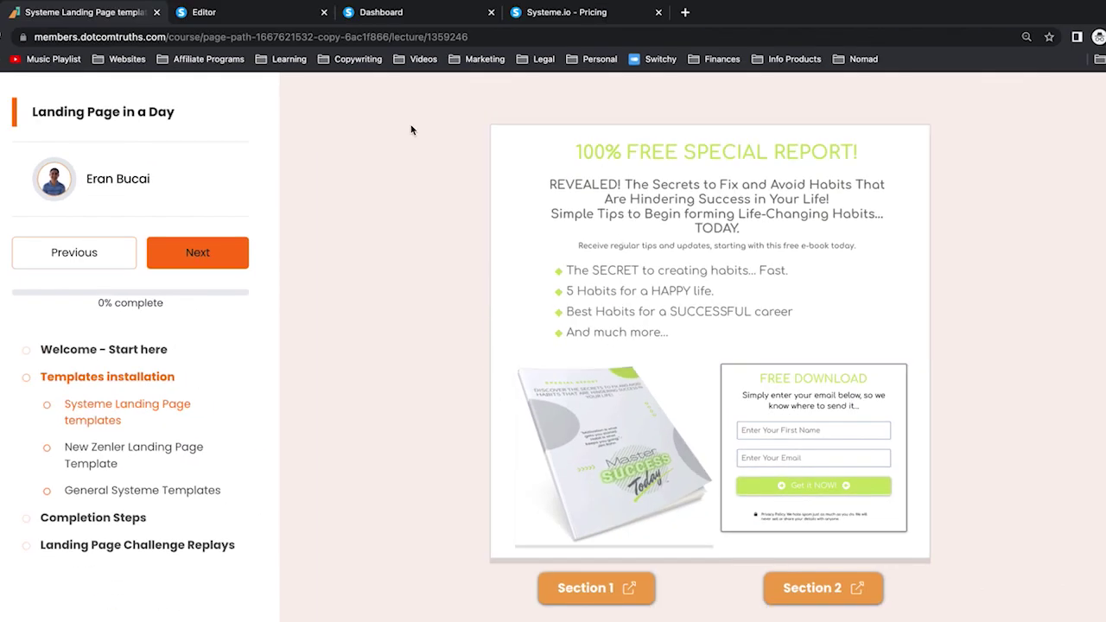
pyautogui.scroll(1, 643, 293)
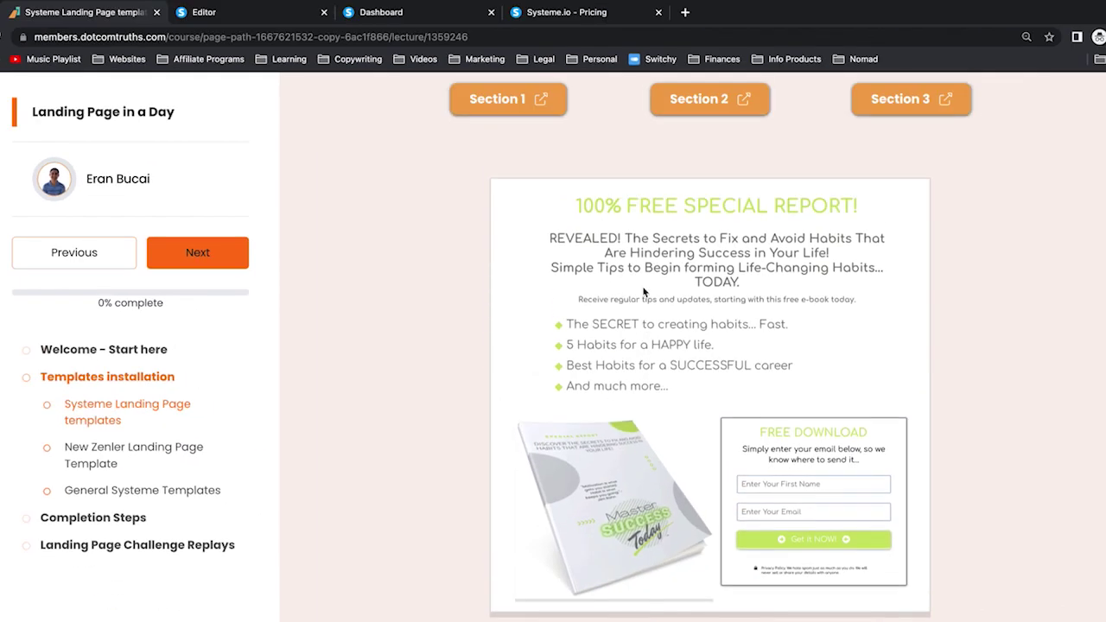
pyautogui.scroll(6, 643, 292)
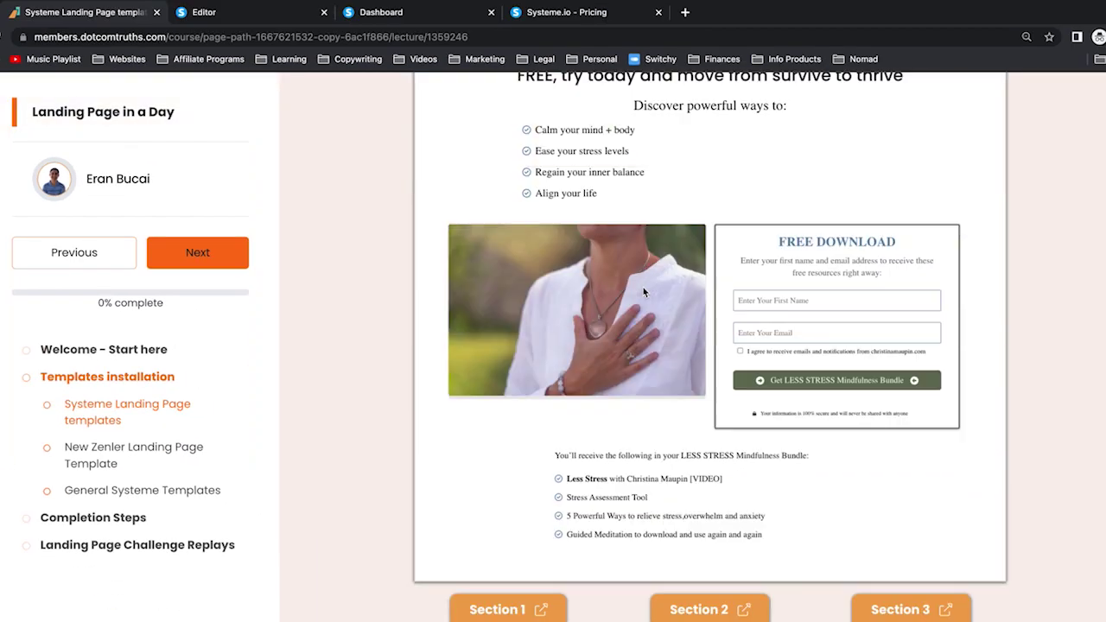
pyautogui.scroll(8, 643, 292)
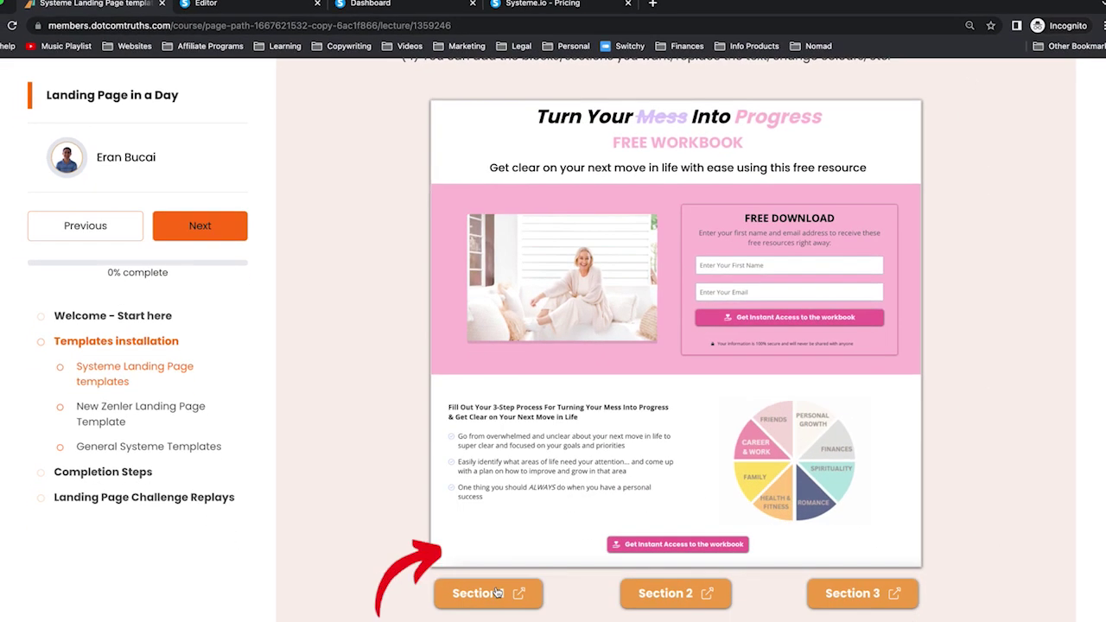
pyautogui.click(496, 592)
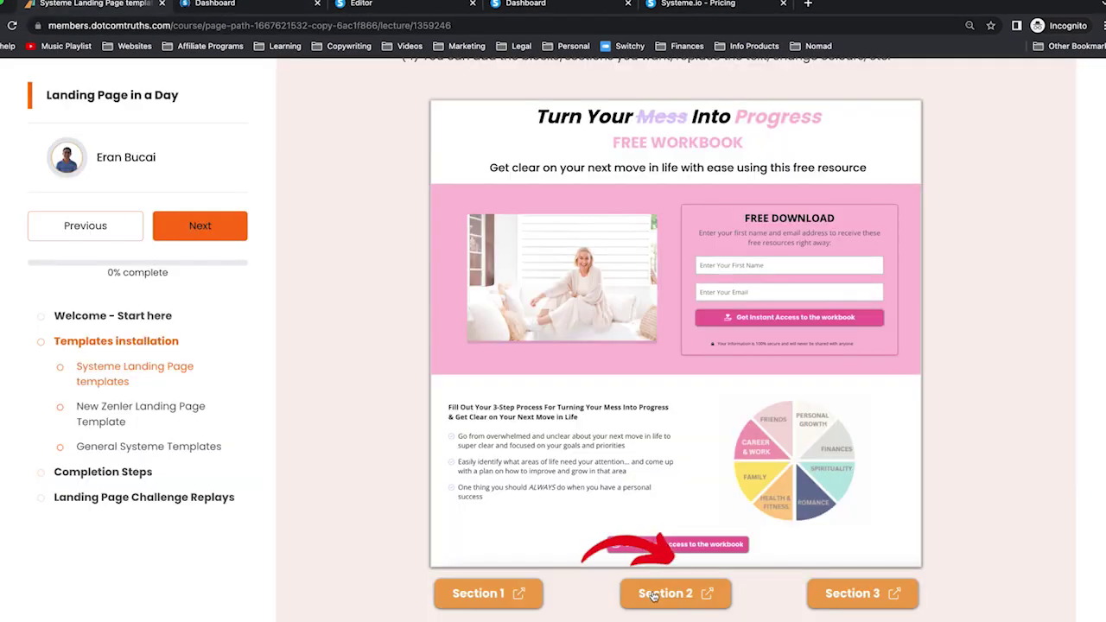
pyautogui.click(654, 595)
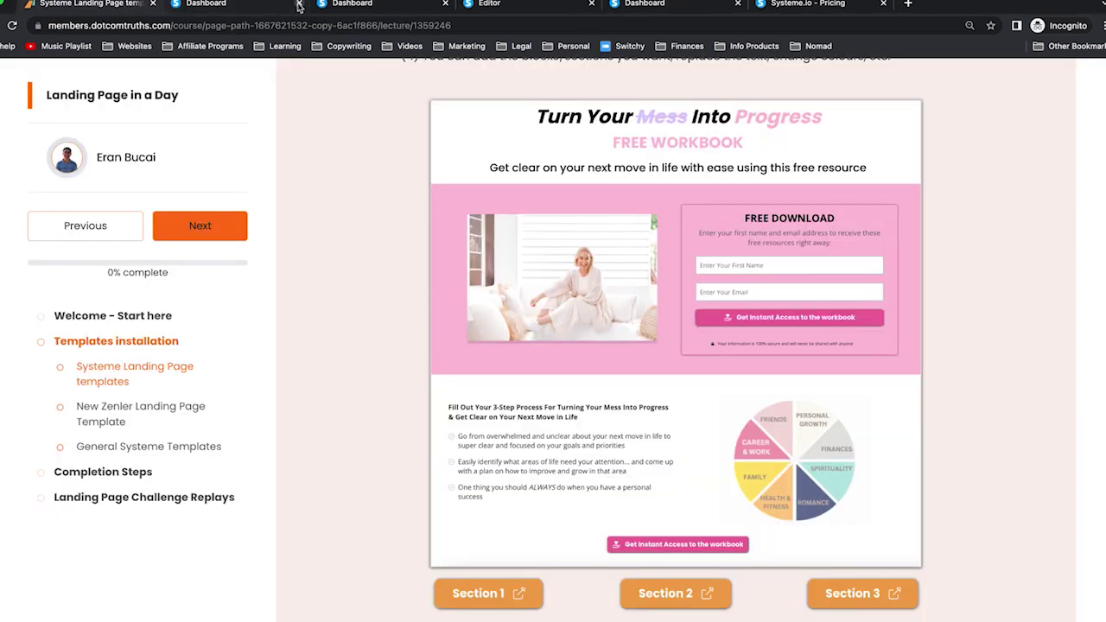
# Close the extra tabs, reload the editor to show the saved blocks, and delete the video section.
pyautogui.click(299, 4)
pyautogui.click(299, 4)
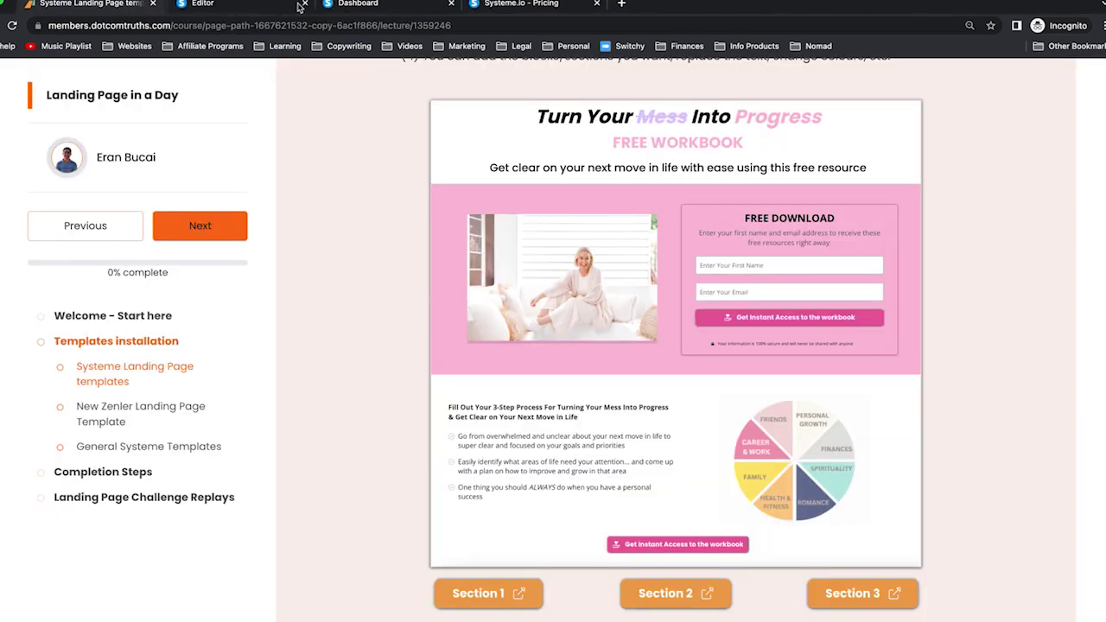
pyautogui.click(302, 7)
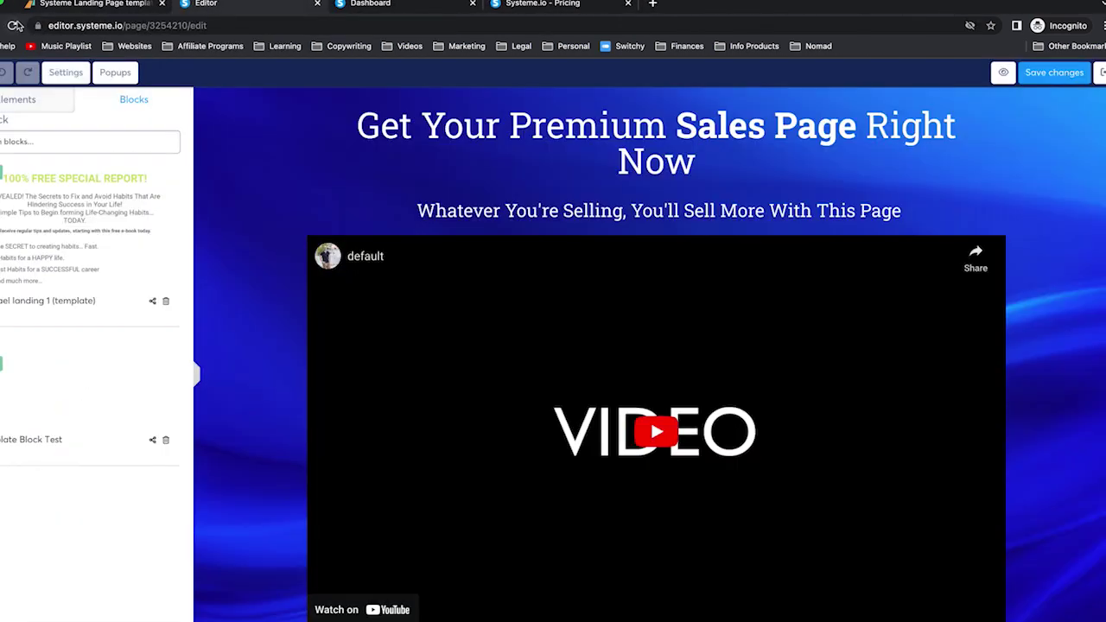
pyautogui.click(12, 25)
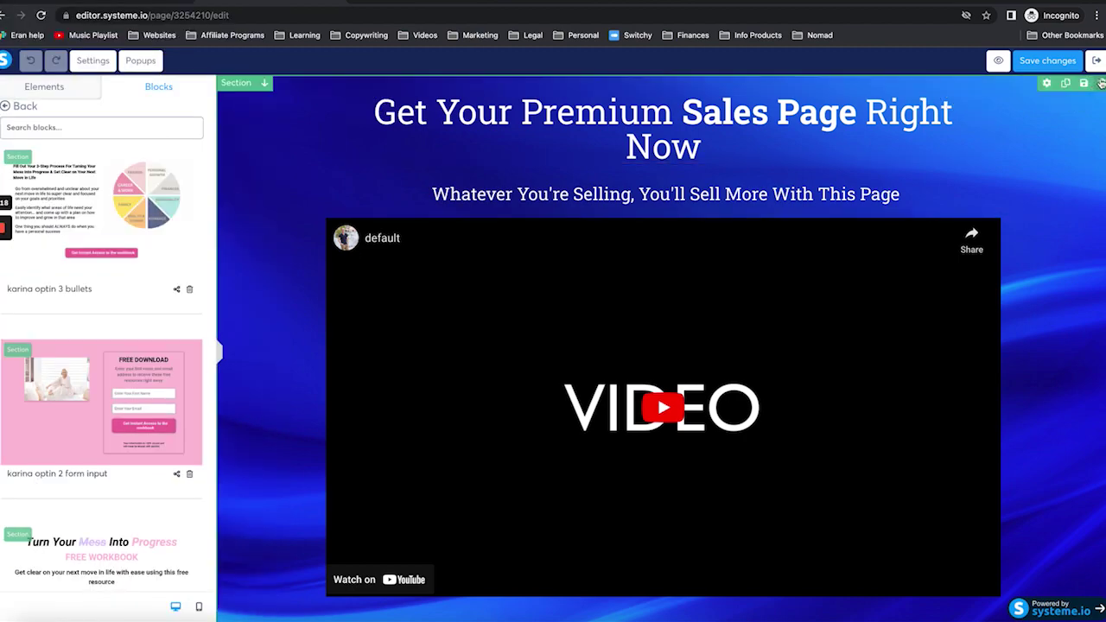
pyautogui.click(1101, 83)
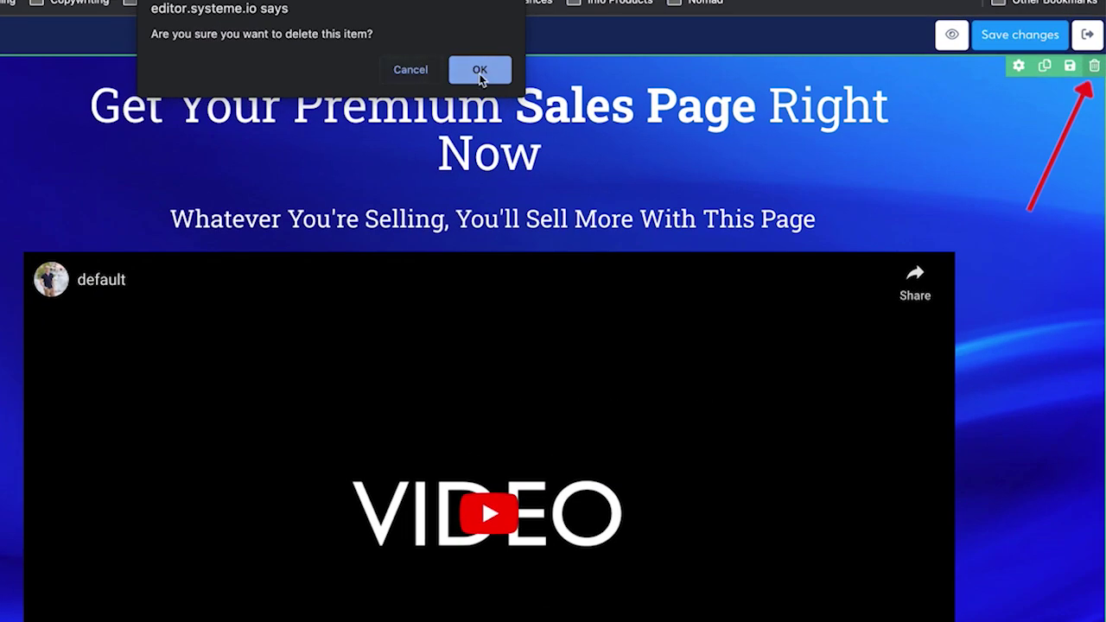
pyautogui.click(480, 73)
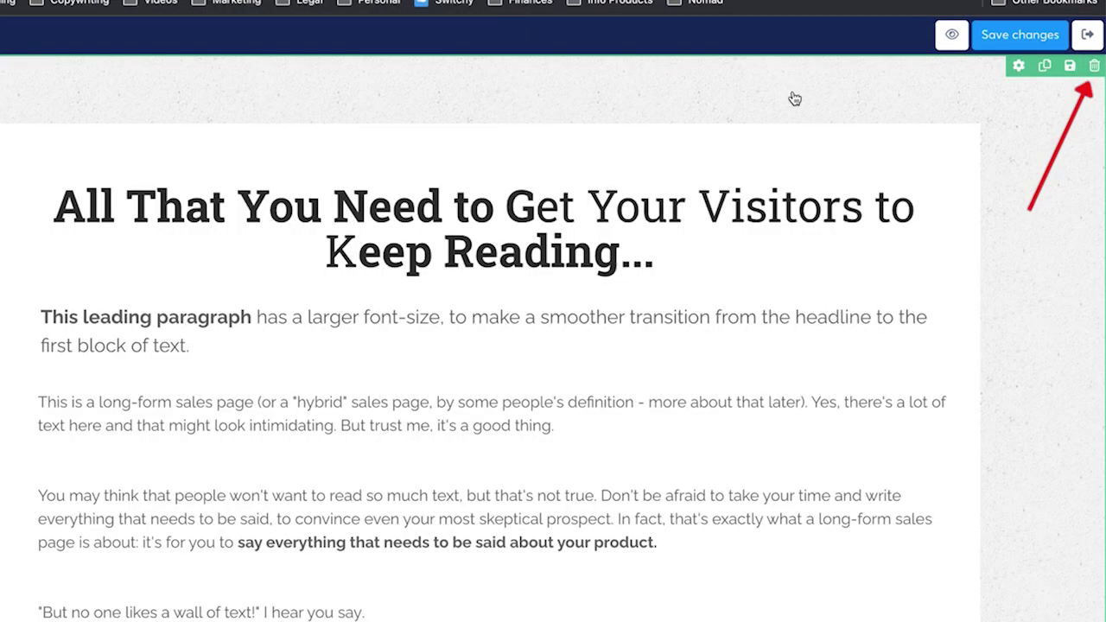
# Delete the last original section and add the headline, opt-in form and three-bullets saved blocks.
pyautogui.click(1095, 65)
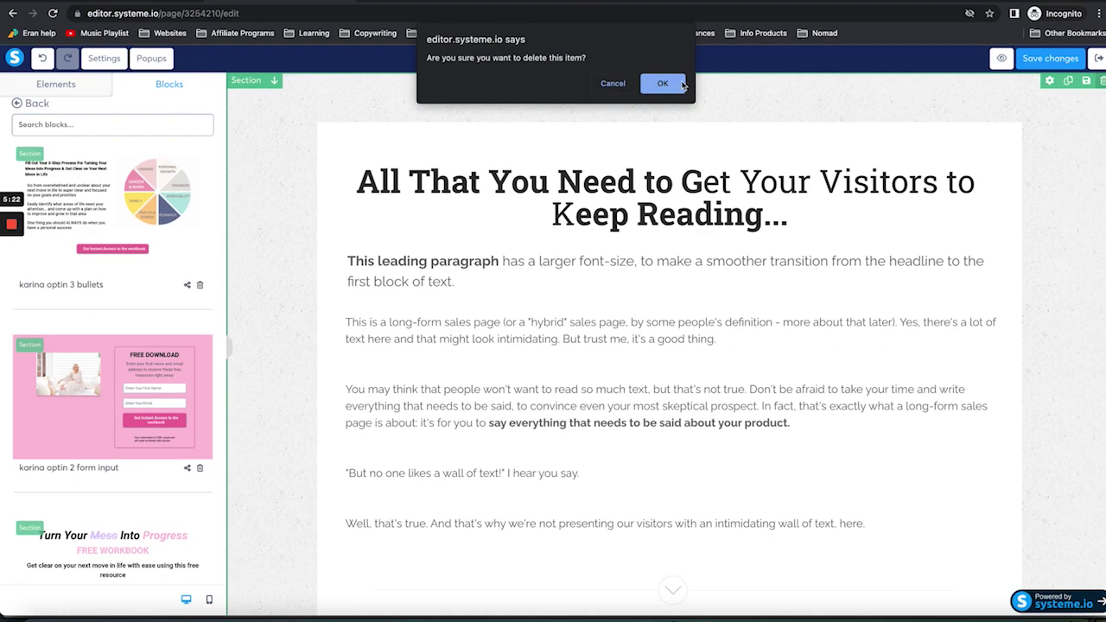
pyautogui.click(681, 84)
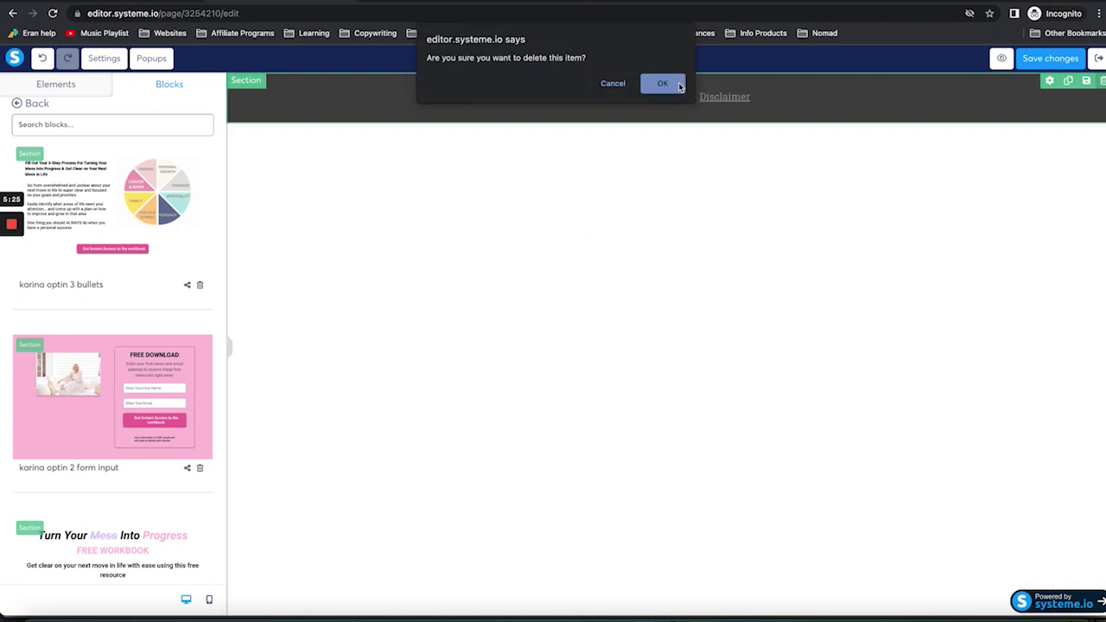
pyautogui.scroll(-1, 95, 353)
pyautogui.scroll(-2, 95, 353)
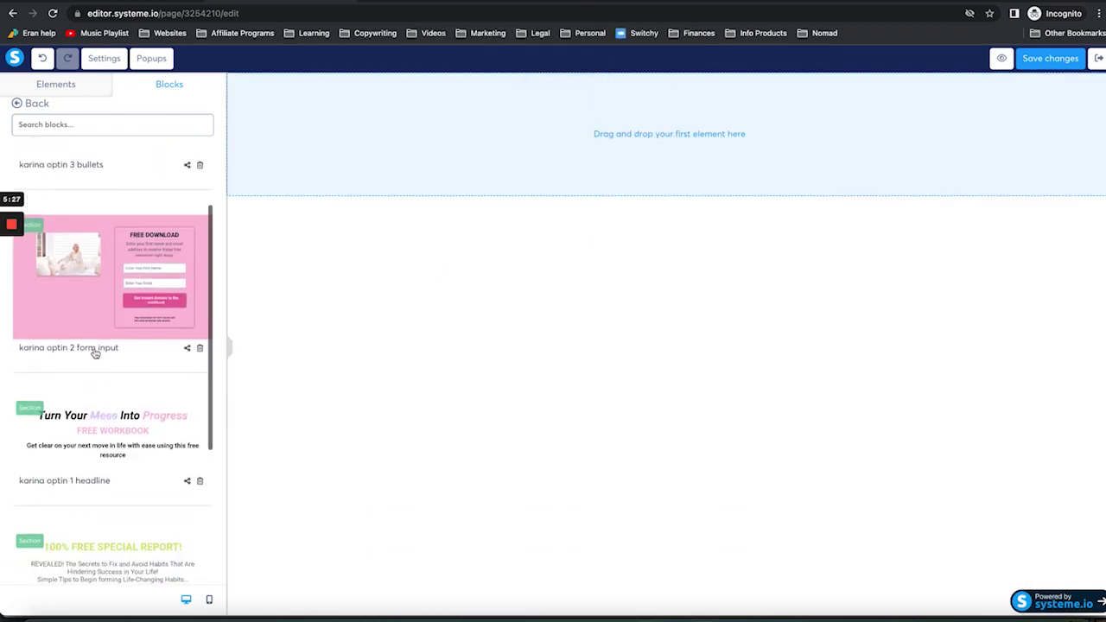
pyautogui.click(97, 443)
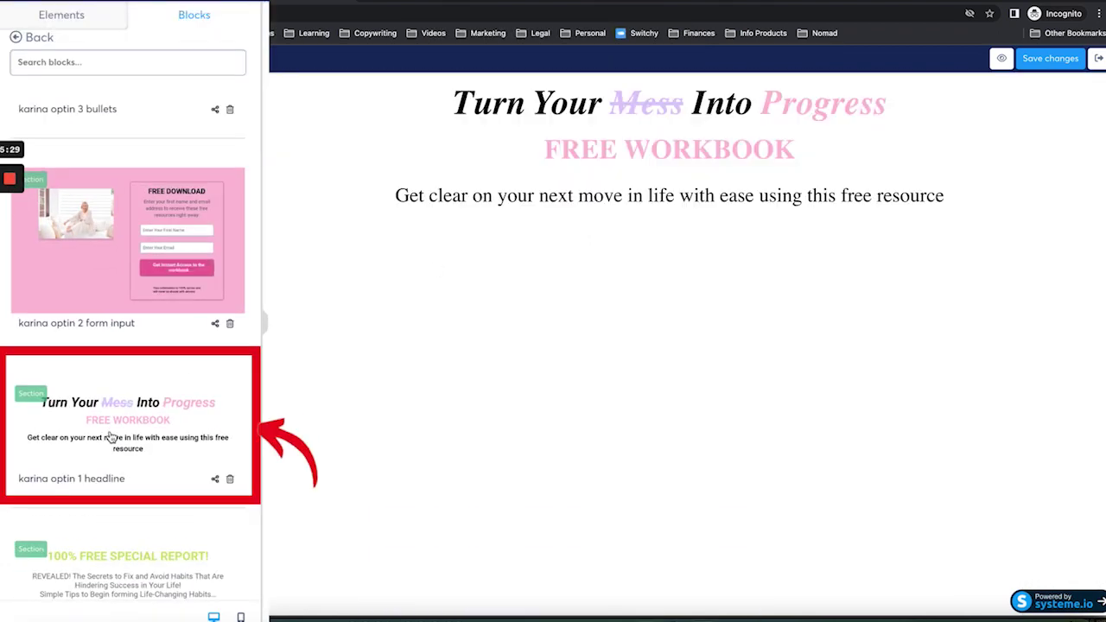
pyautogui.click(109, 271)
pyautogui.scroll(2, 130, 216)
pyautogui.click(142, 184)
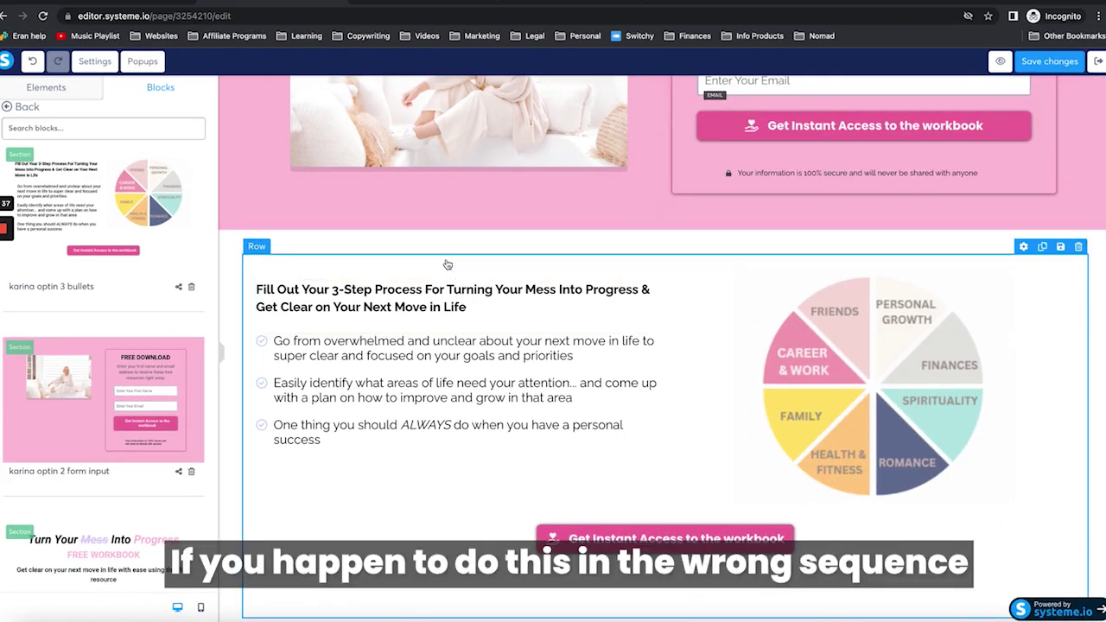
# Remove the pink opt-in form sections so the headline sits directly above the bullets section.
pyautogui.scroll(3, 447, 264)
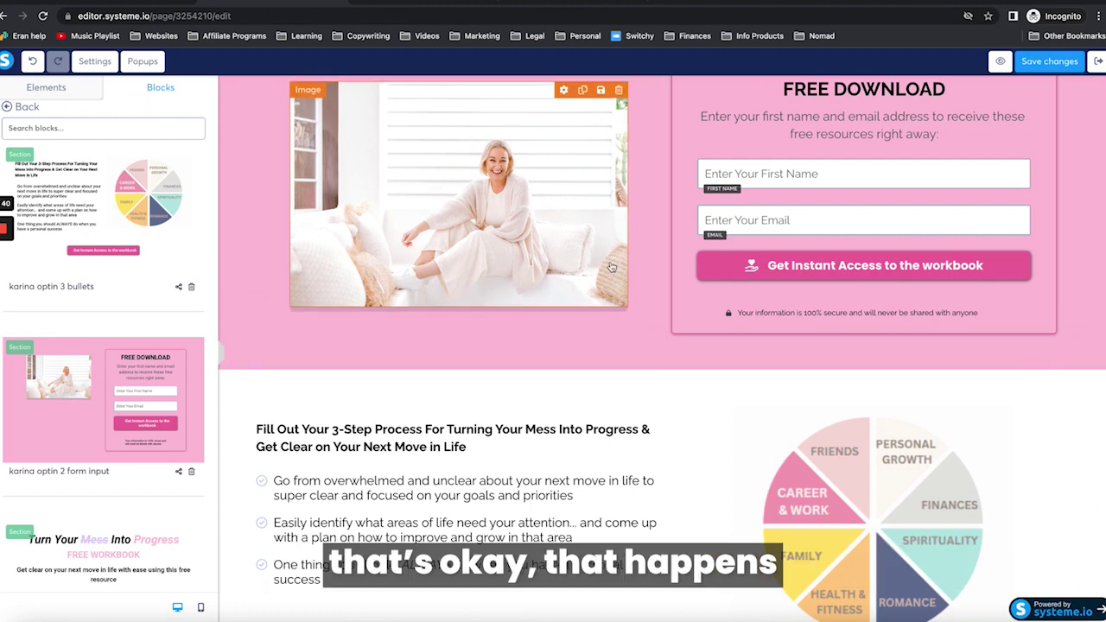
pyautogui.scroll(4, 619, 268)
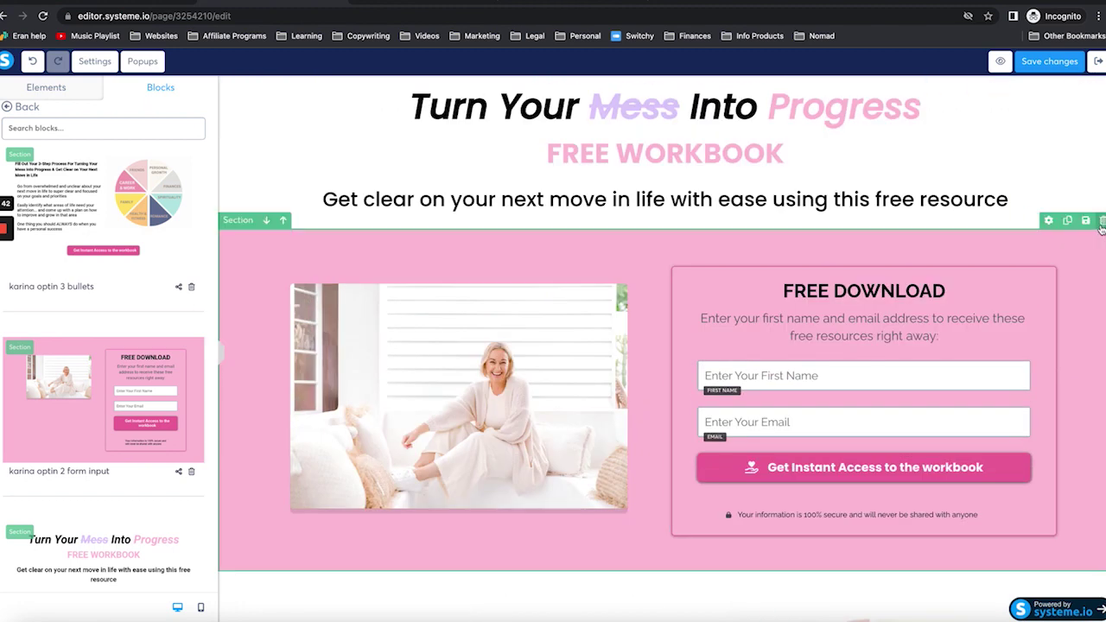
pyautogui.click(1102, 222)
pyautogui.click(652, 87)
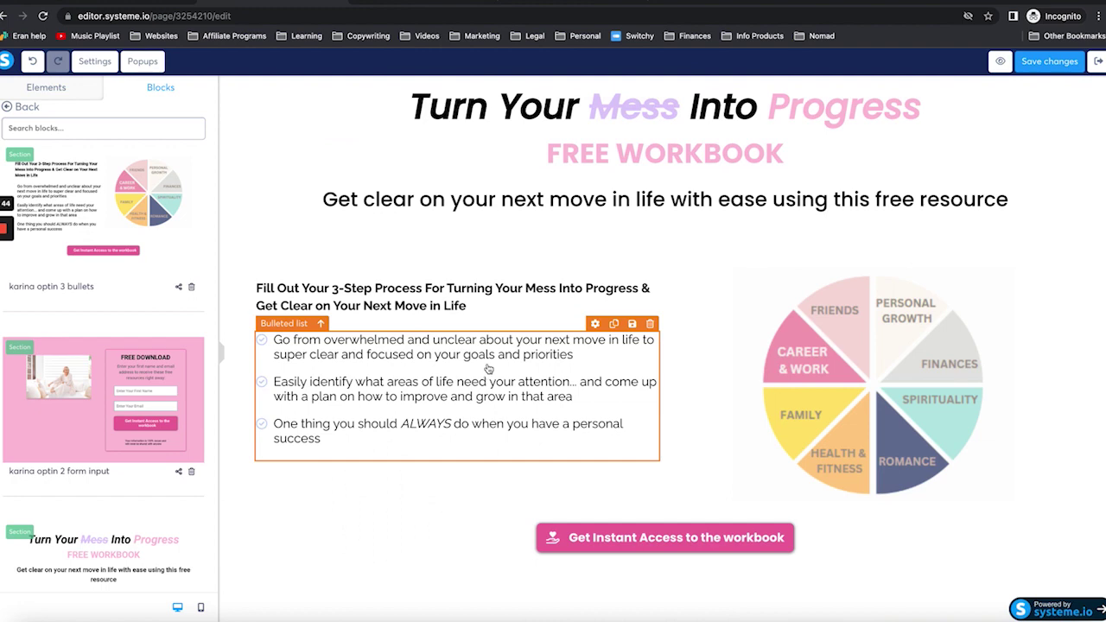
pyautogui.moveTo(87, 402); pyautogui.dragTo(446, 432)
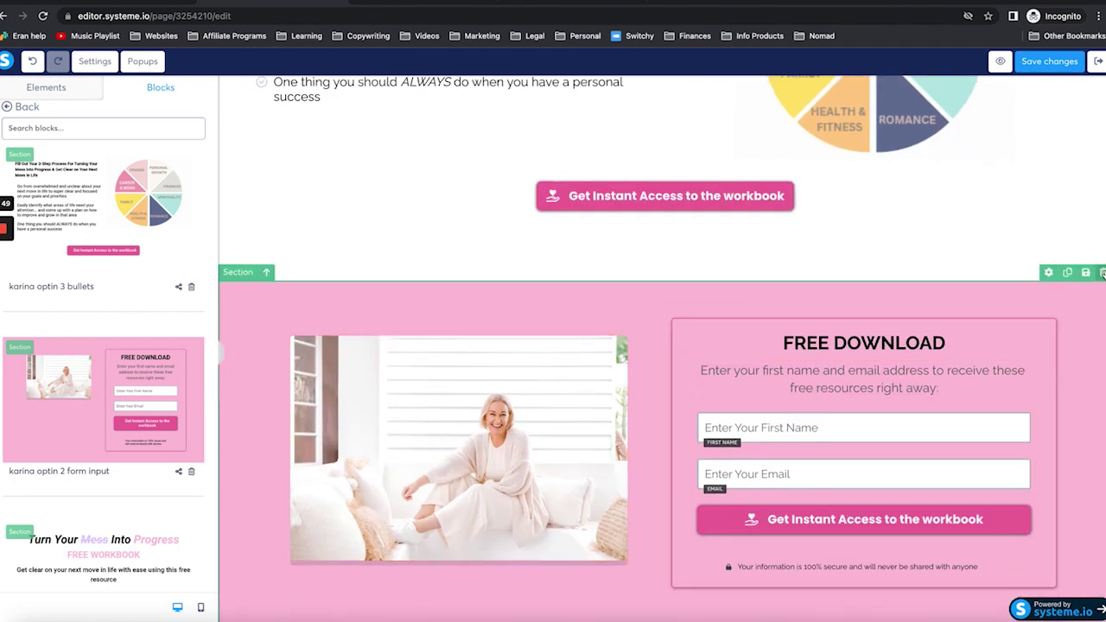
pyautogui.click(1102, 272)
pyautogui.click(674, 92)
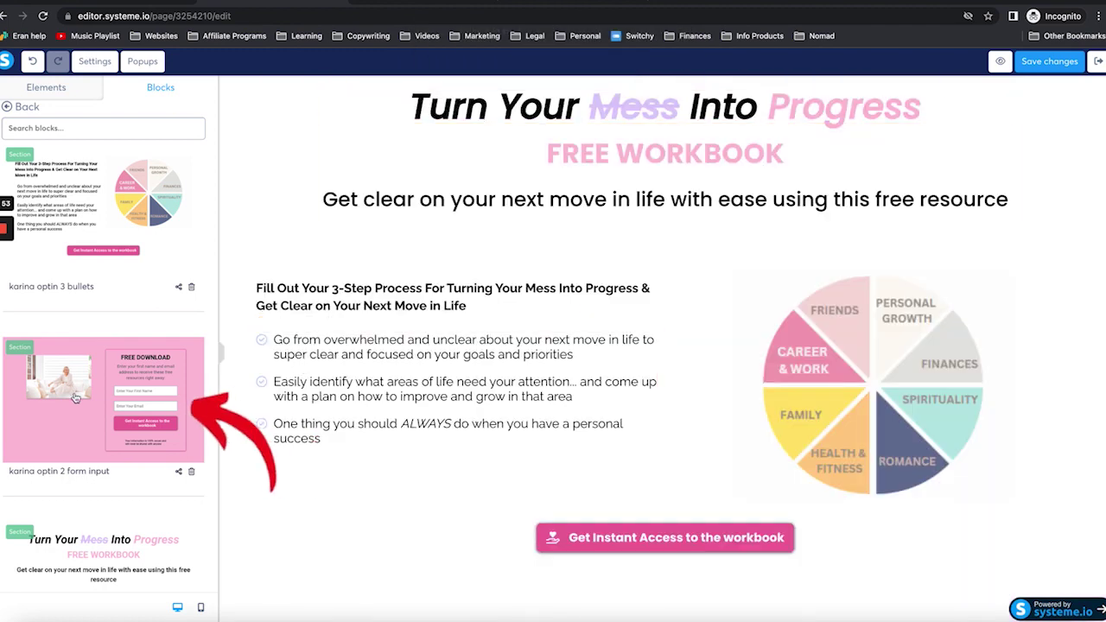
# Drag the 'karina optin 2 form input' block onto the page just under the headline.
pyautogui.moveTo(76, 399)
pyautogui.mouseDown()
pyautogui.moveTo(230, 259)
pyautogui.moveTo(320, 260)
pyautogui.moveTo(355, 242)
pyautogui.mouseUp()
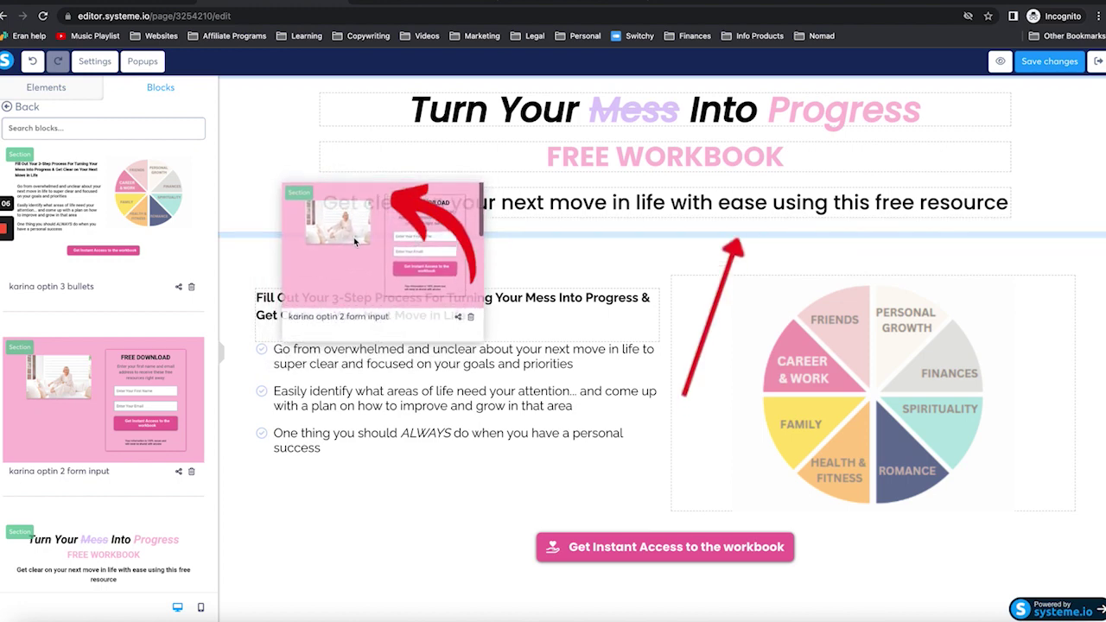
pyautogui.moveTo(354, 237); pyautogui.dragTo(354, 239)
pyautogui.moveTo(136, 405); pyautogui.dragTo(384, 238)
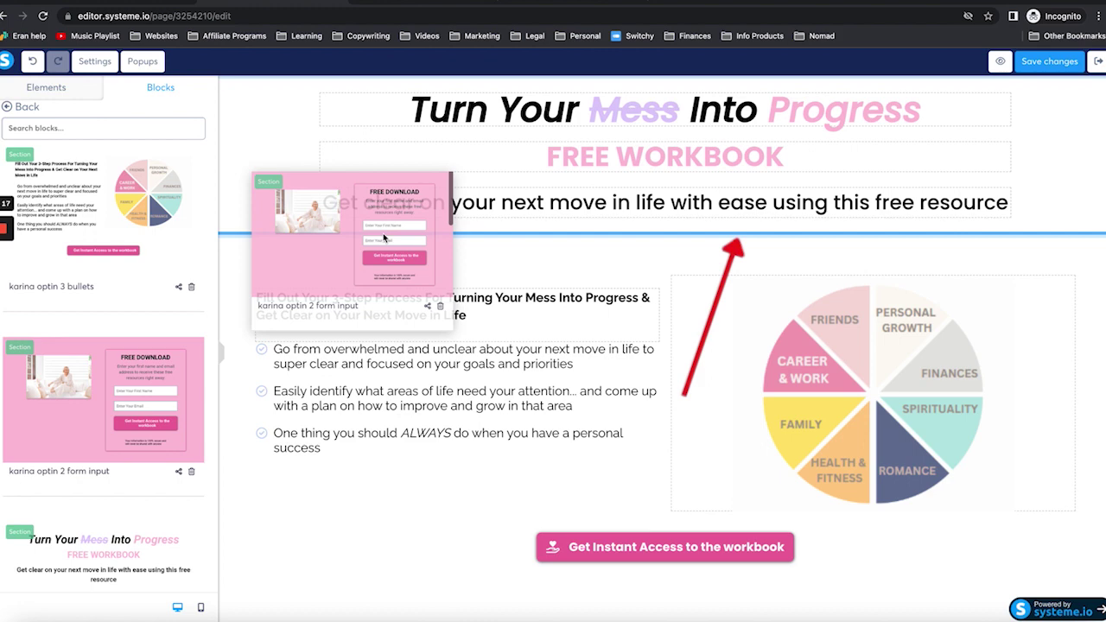
pyautogui.moveTo(383, 238); pyautogui.dragTo(384, 238)
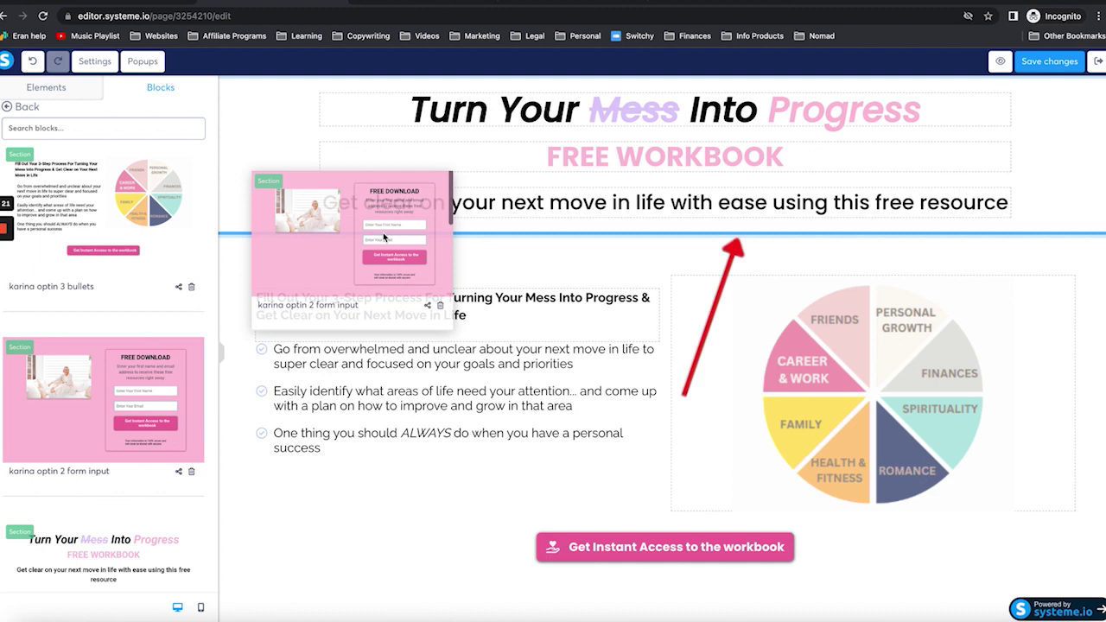
pyautogui.moveTo(383, 237); pyautogui.dragTo(383, 250)
# Add a second copy of the opt-in form block below the workbook button.
pyautogui.scroll(-5, 407, 345)
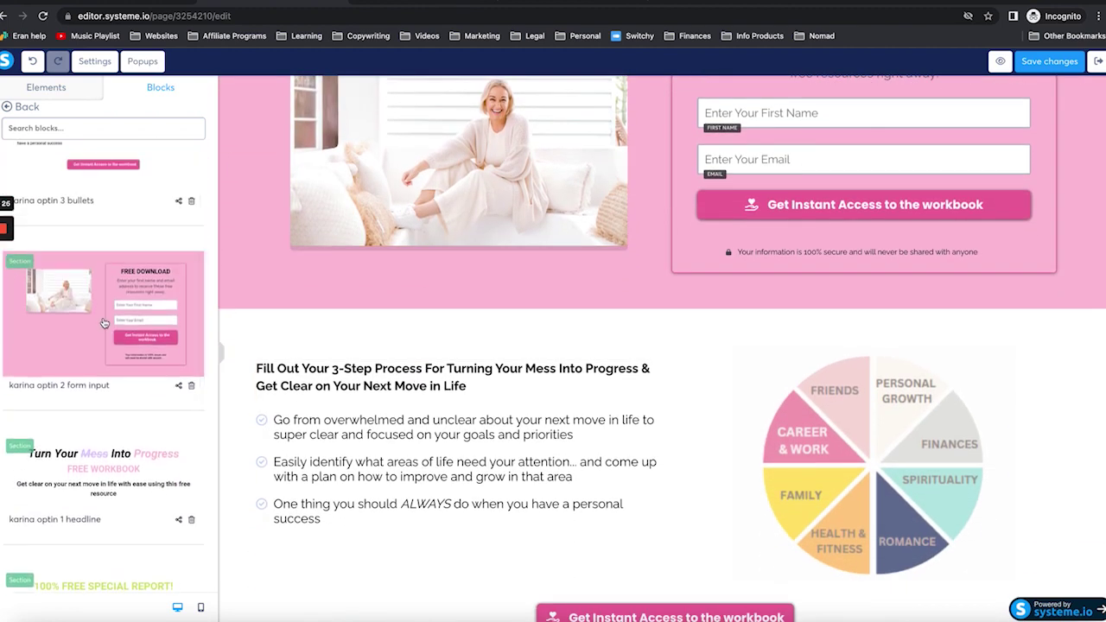
pyautogui.moveTo(104, 323); pyautogui.dragTo(155, 311)
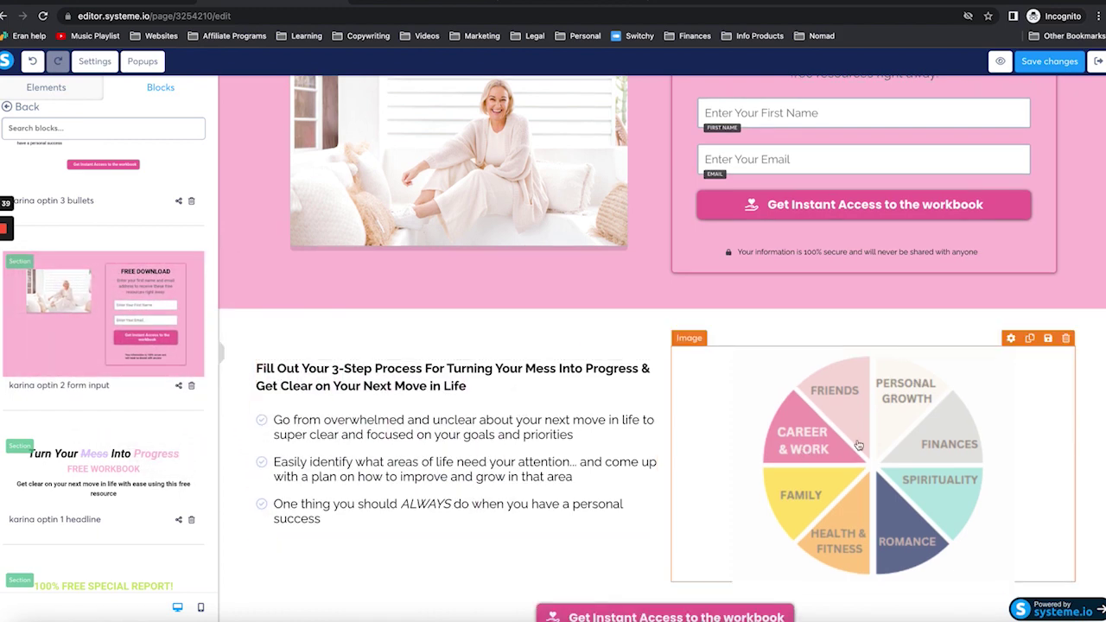
pyautogui.scroll(-3, 858, 446)
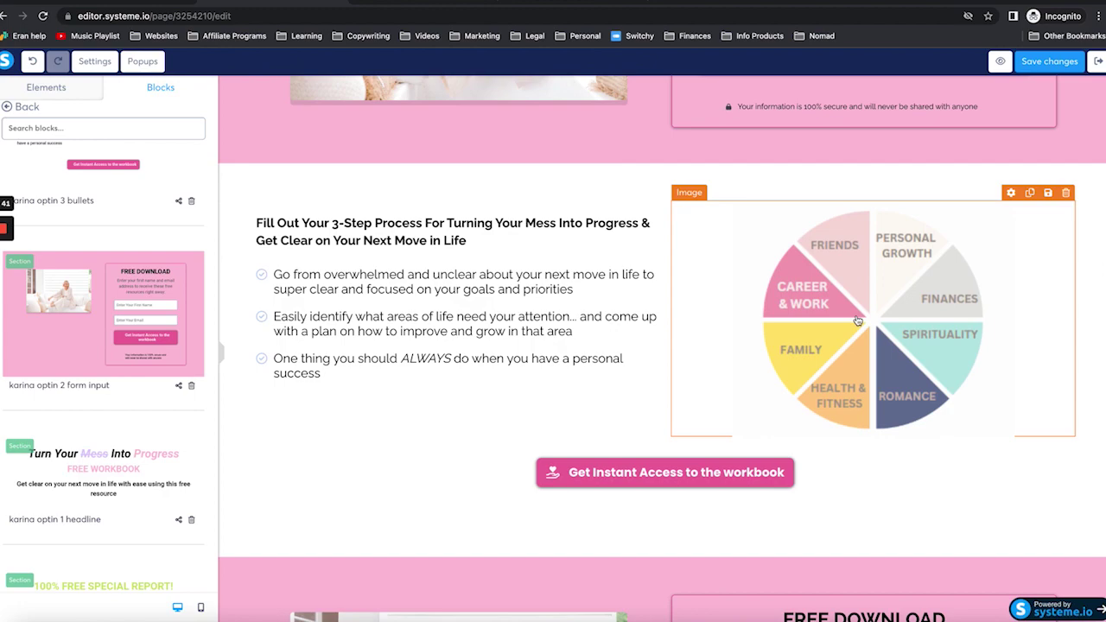
# Save the Get Instant Access to the workbook button as block 'button demo' and reload the editor.
pyautogui.click(691, 475)
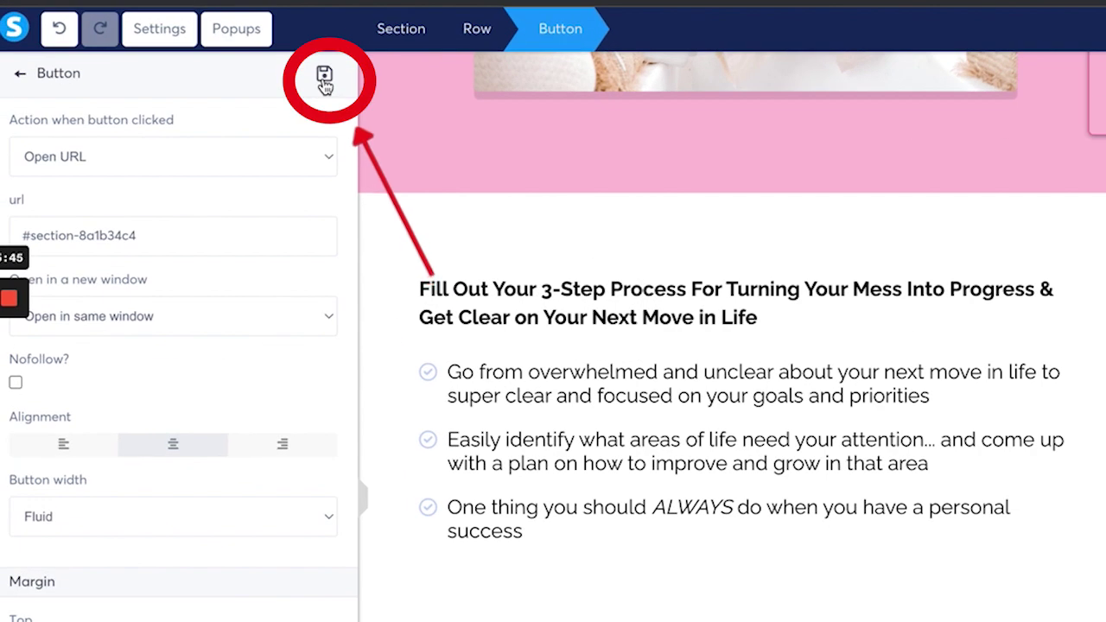
pyautogui.click(197, 89)
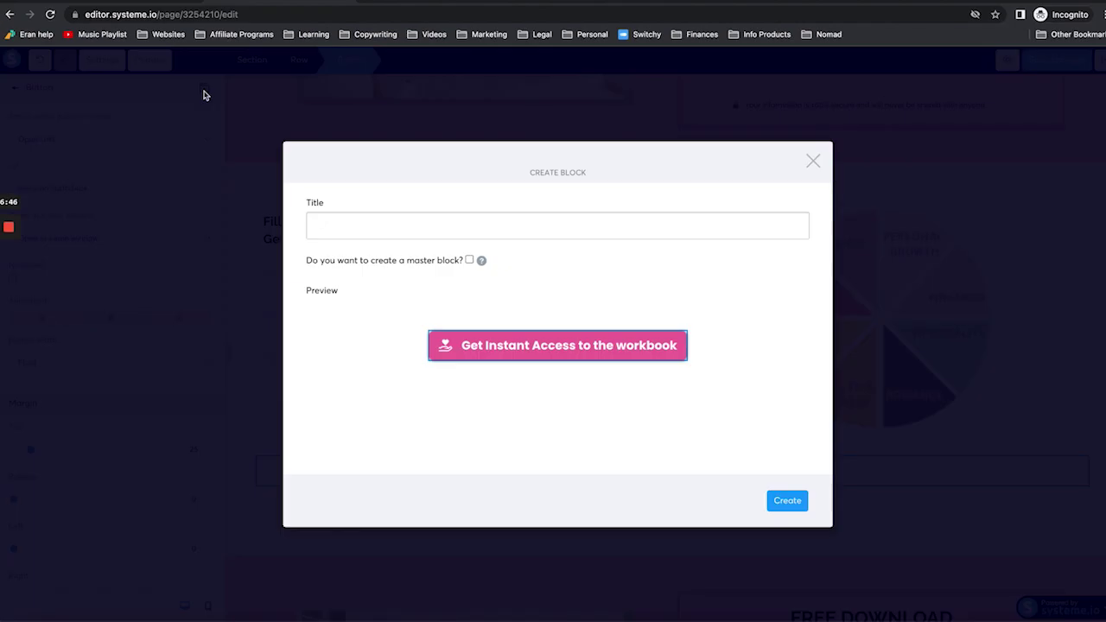
pyautogui.click(478, 223)
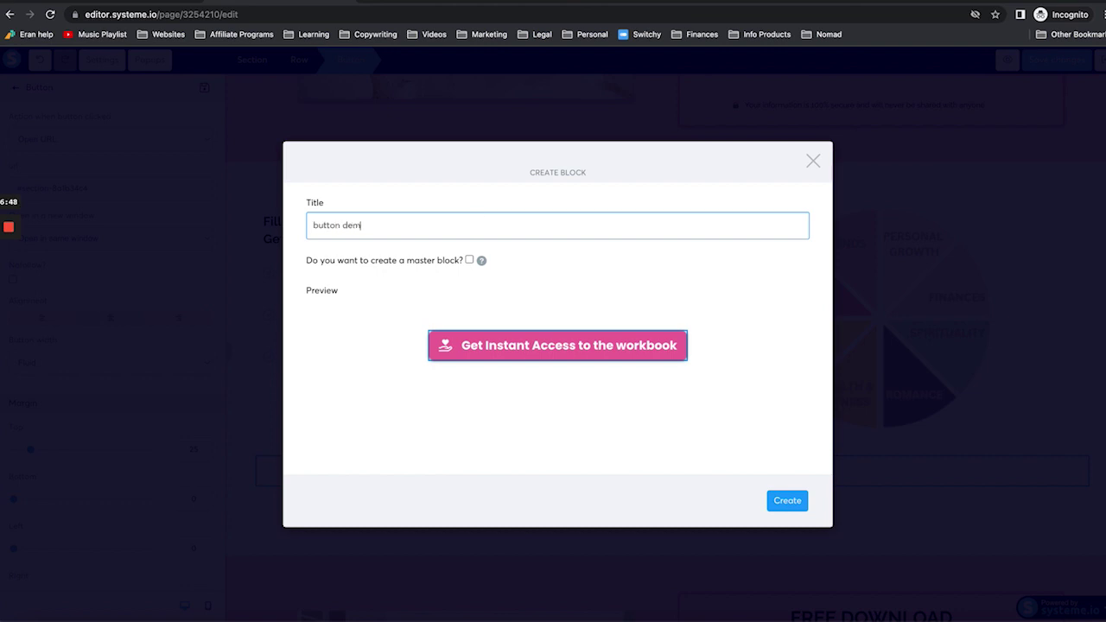
pyautogui.click(787, 502)
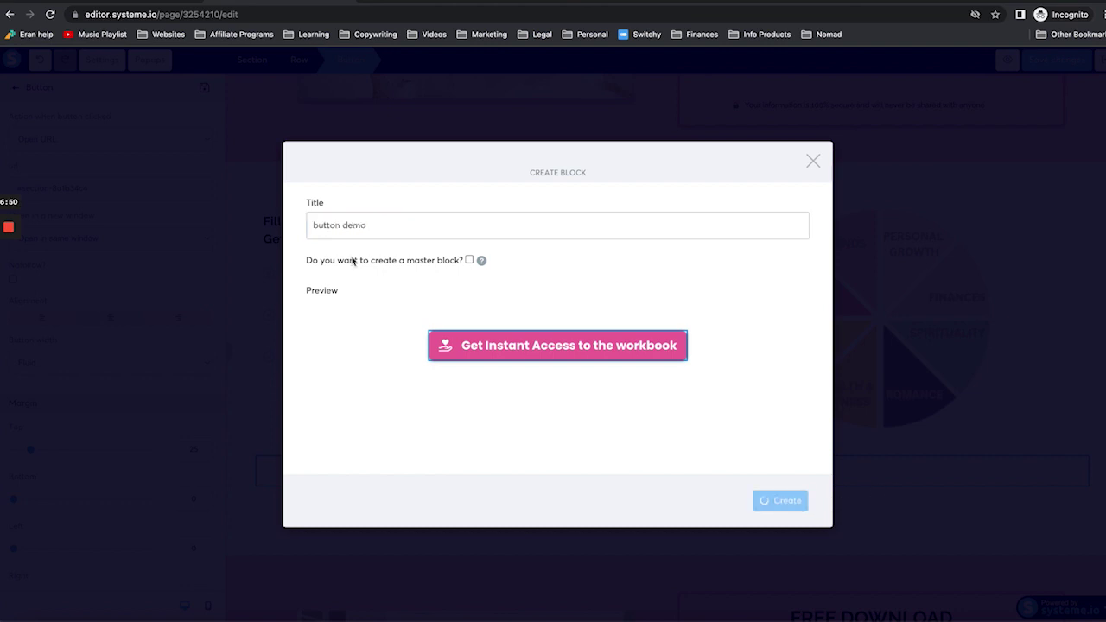
pyautogui.click(264, 195)
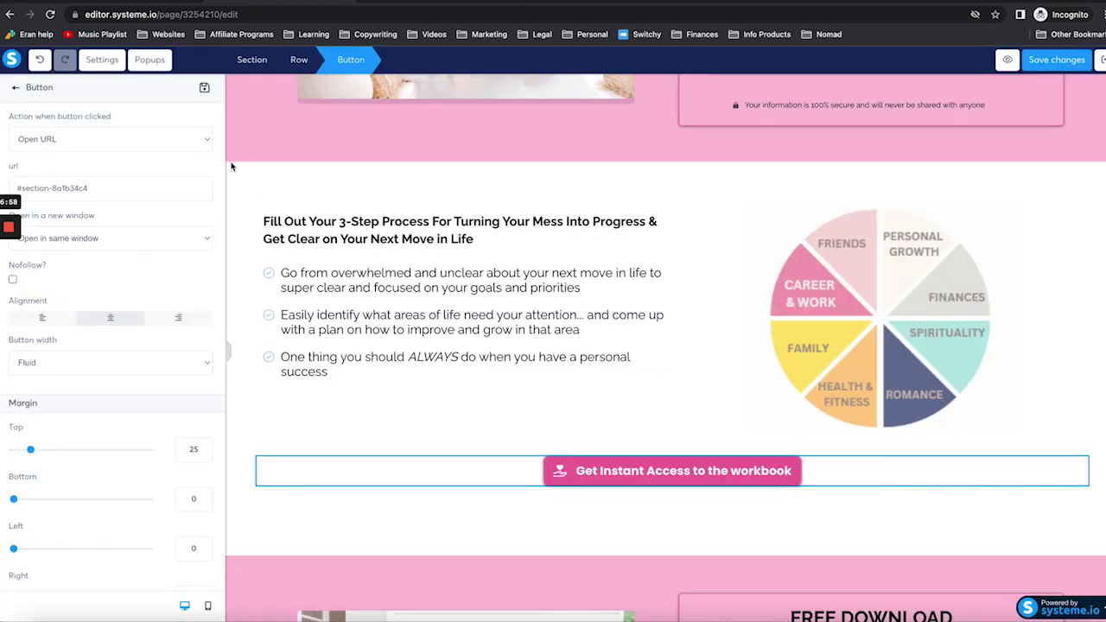
pyautogui.click(49, 15)
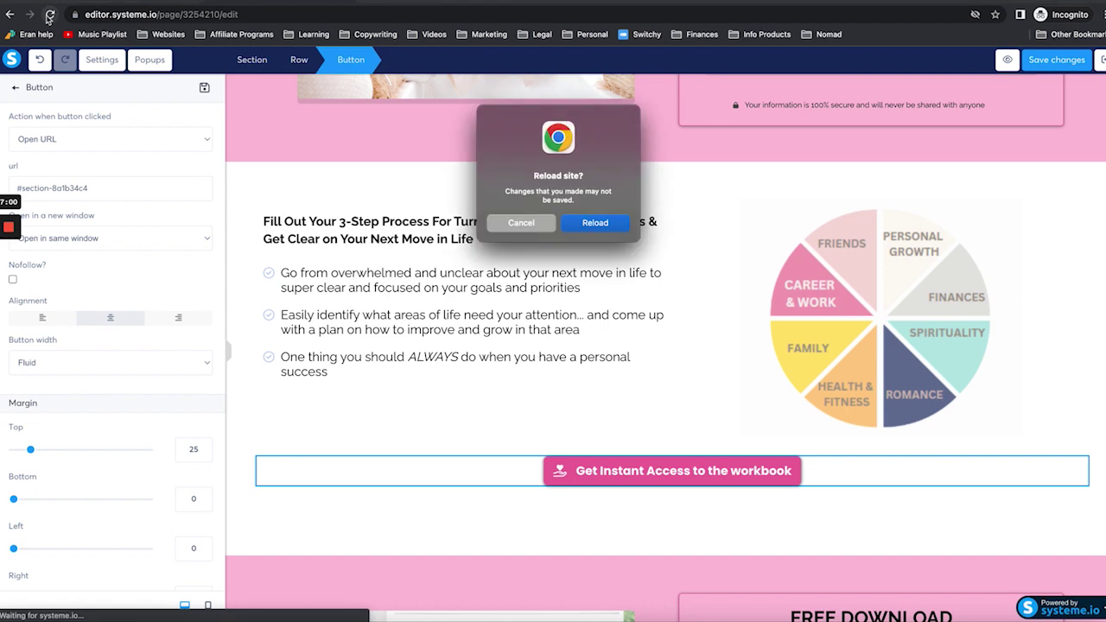
# Reload the page and insert the saved 'button demo' block below the video.
pyautogui.click(596, 226)
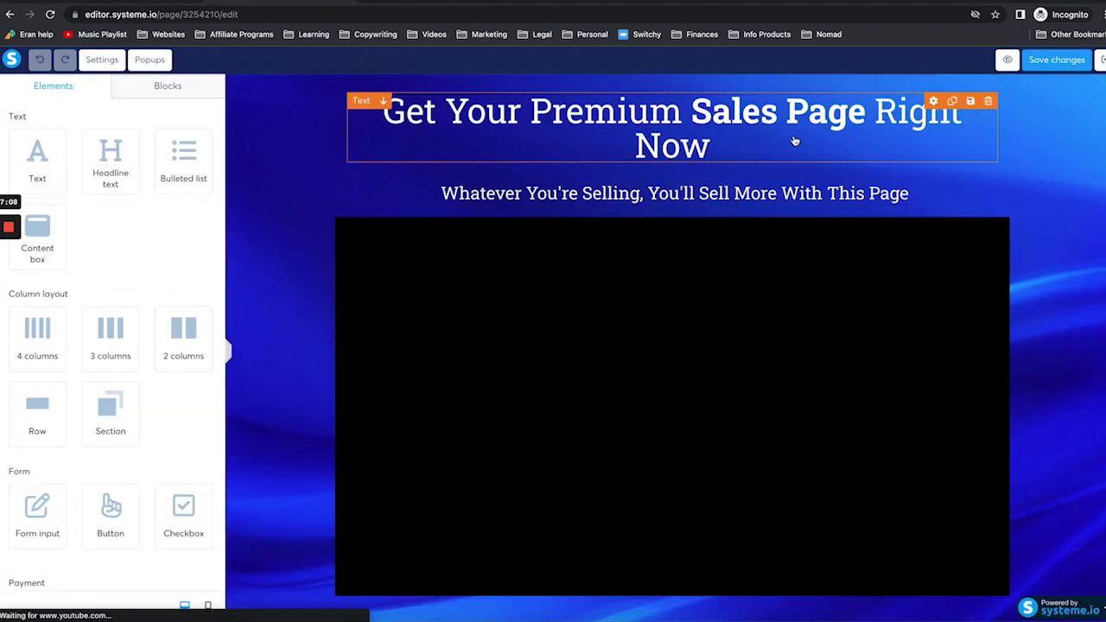
pyautogui.click(173, 87)
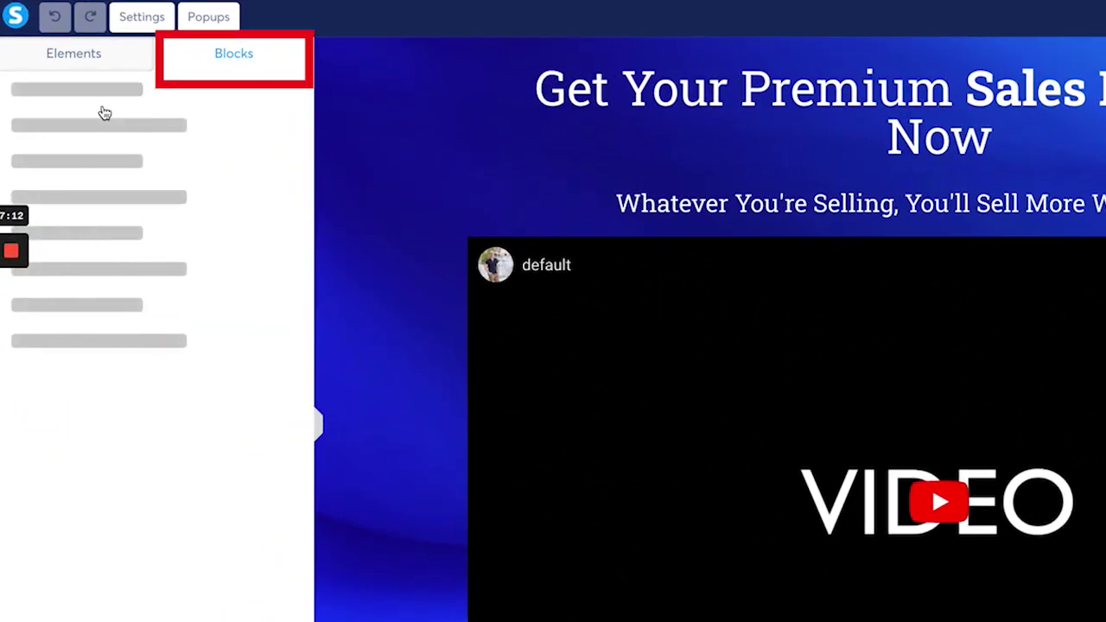
pyautogui.click(100, 127)
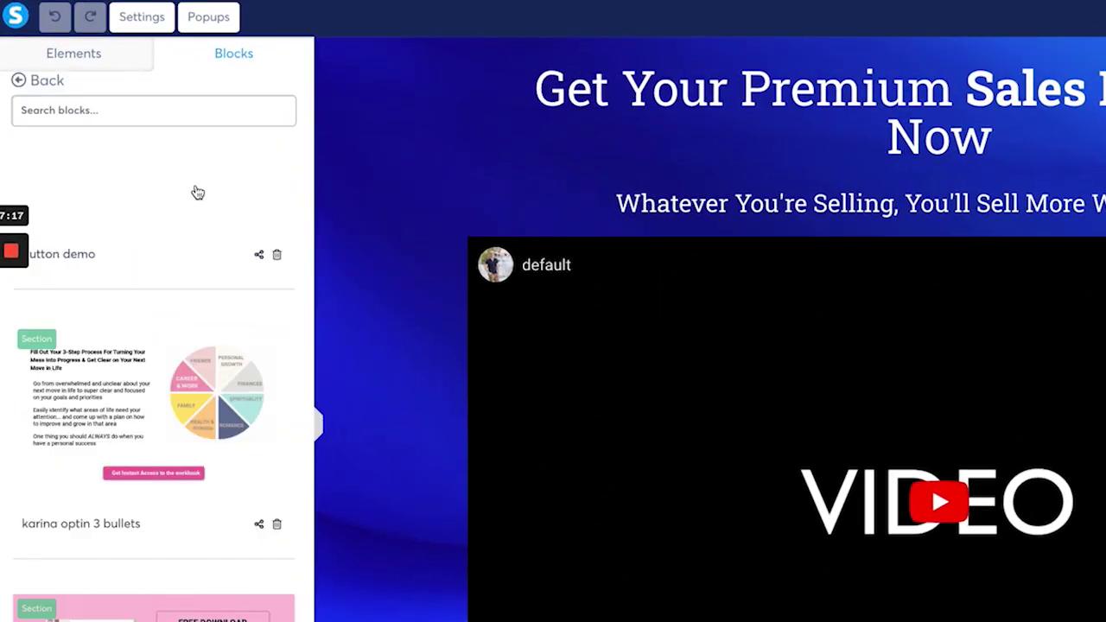
pyautogui.moveTo(195, 190); pyautogui.dragTo(560, 211)
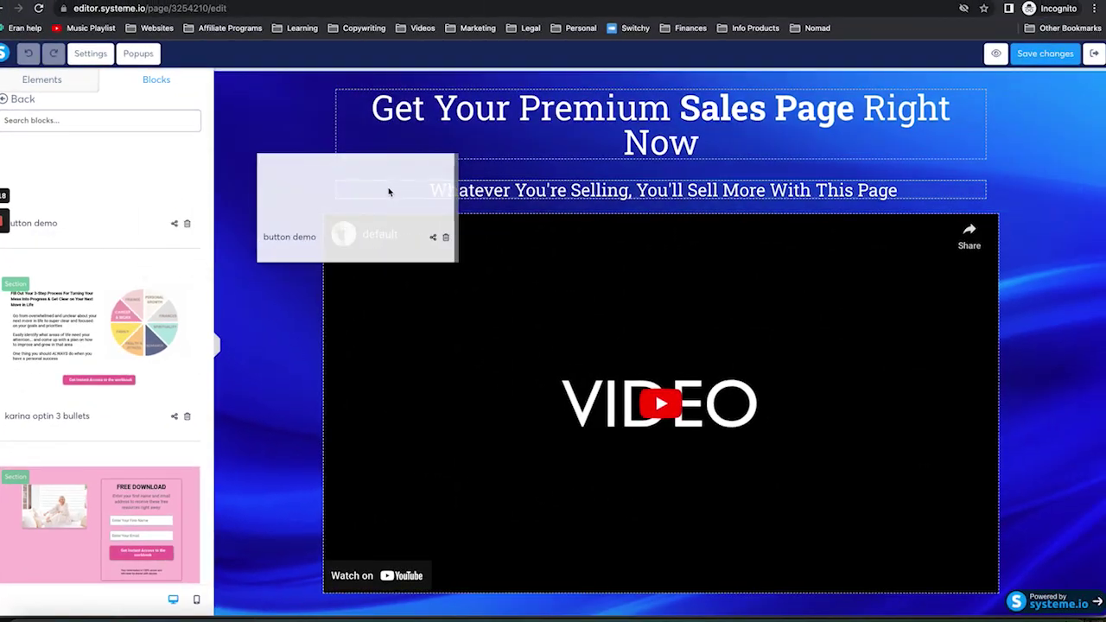
pyautogui.moveTo(389, 192); pyautogui.dragTo(602, 588)
pyautogui.scroll(-5, 629, 340)
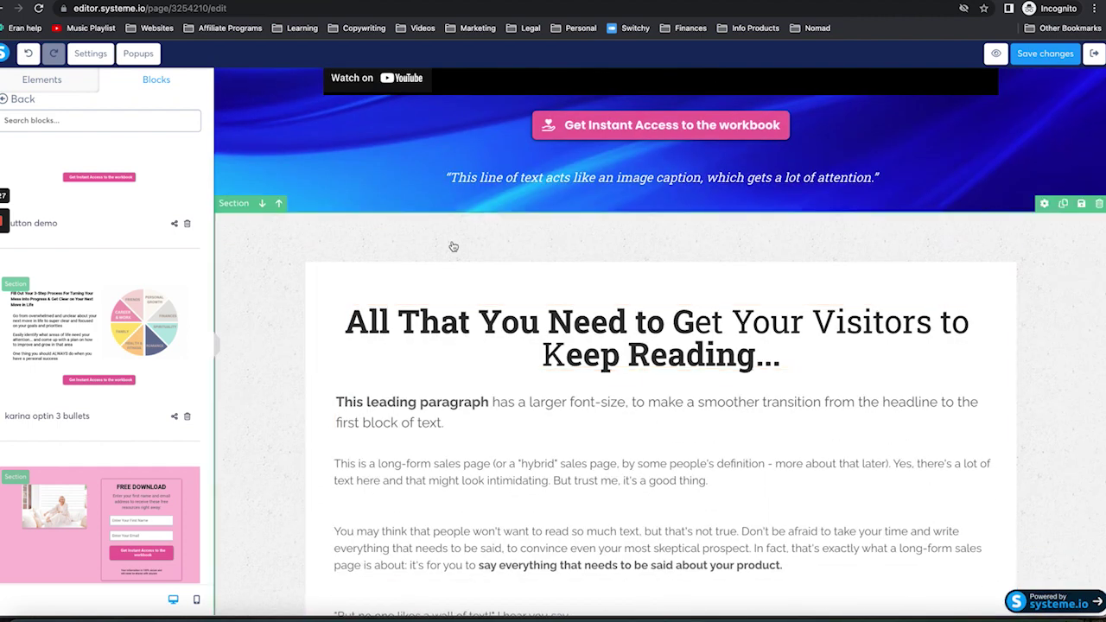
pyautogui.scroll(5, 452, 247)
# Delete the video, sales text and footer sections, confirming each deletion.
pyautogui.click(1097, 77)
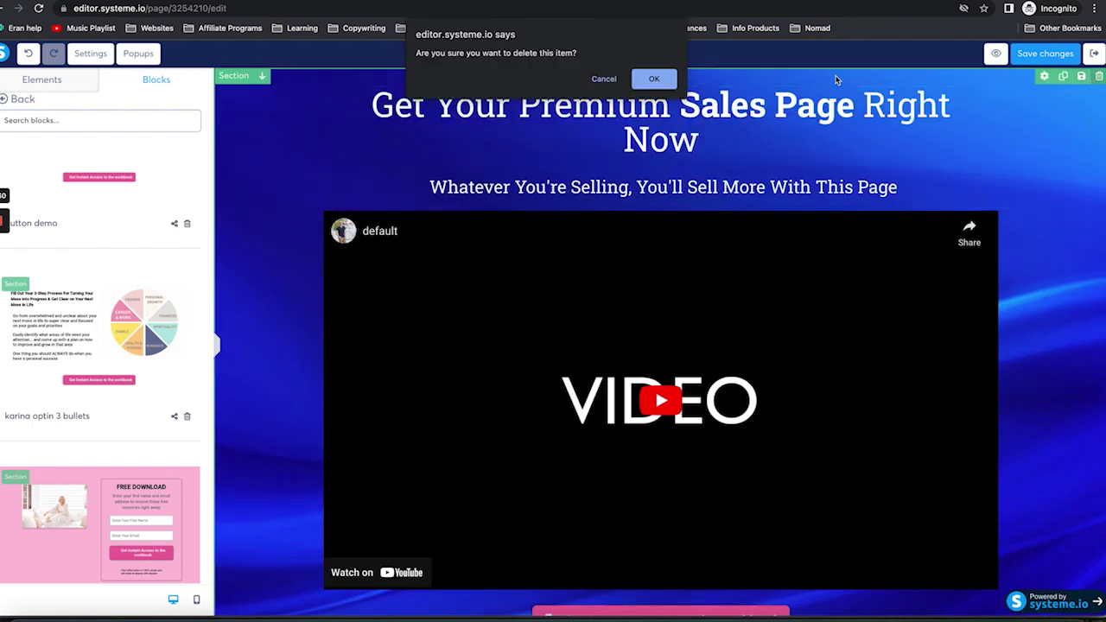
pyautogui.click(667, 78)
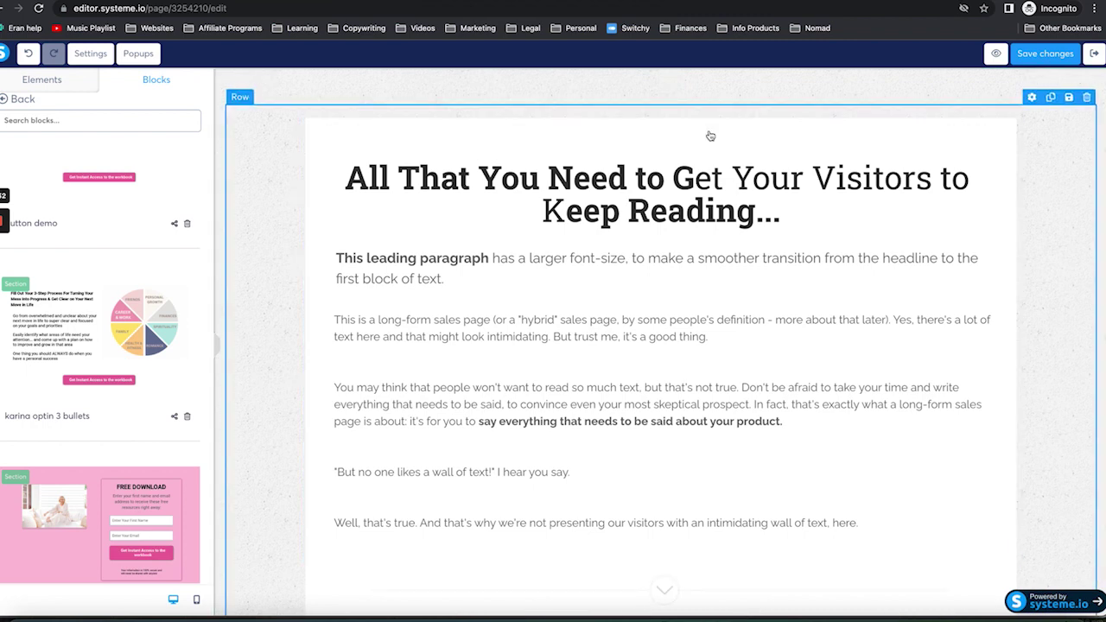
pyautogui.click(1099, 76)
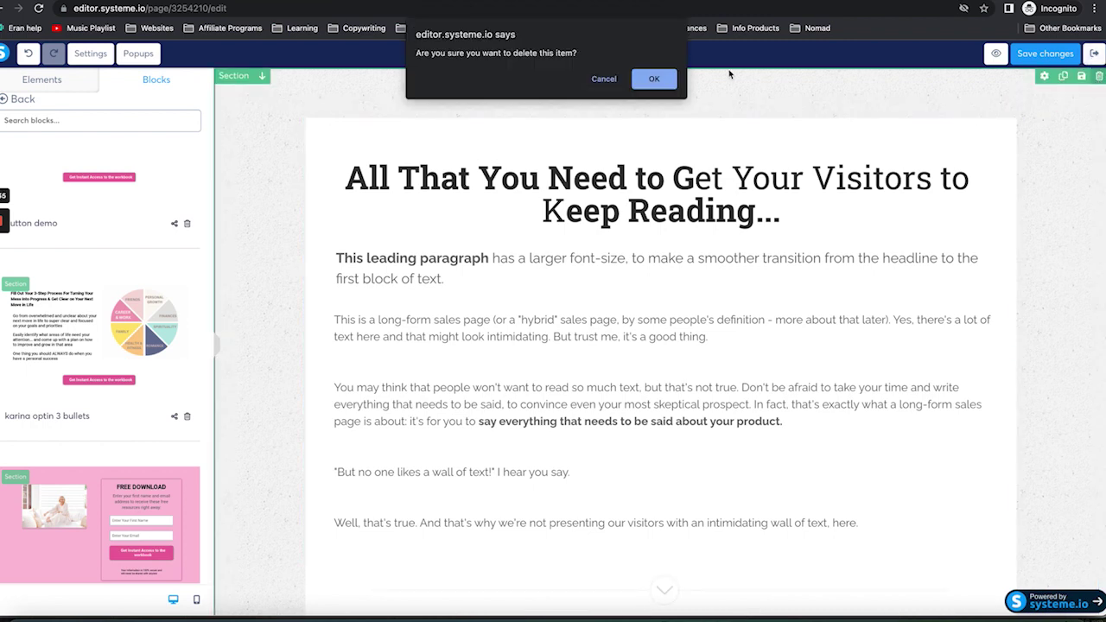
pyautogui.click(659, 82)
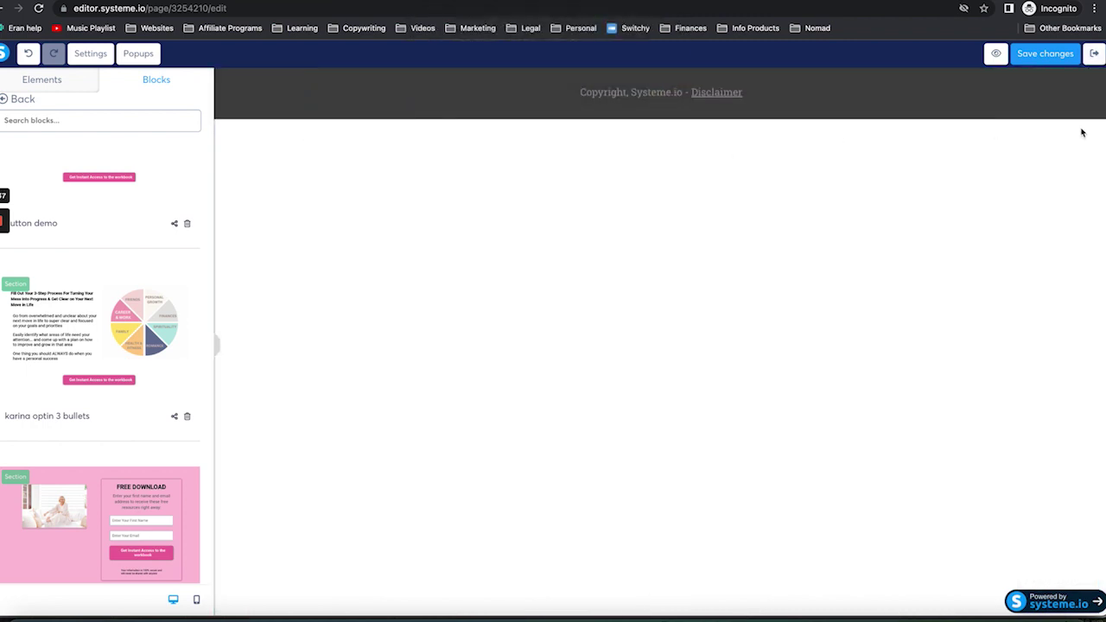
pyautogui.click(1098, 76)
pyautogui.click(650, 81)
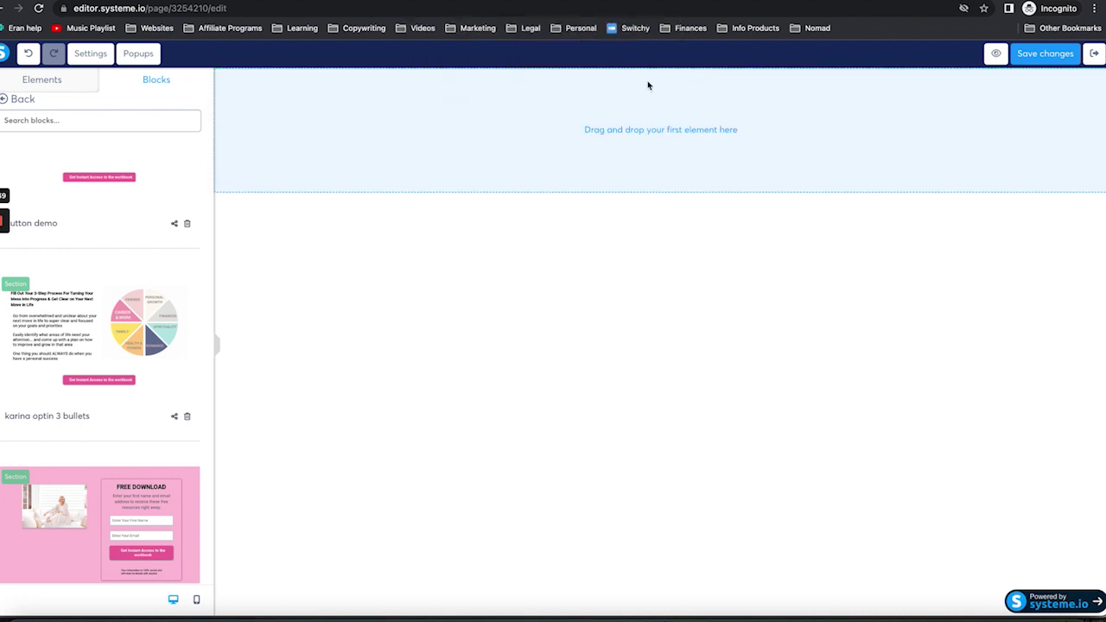
pyautogui.scroll(-5, 121, 320)
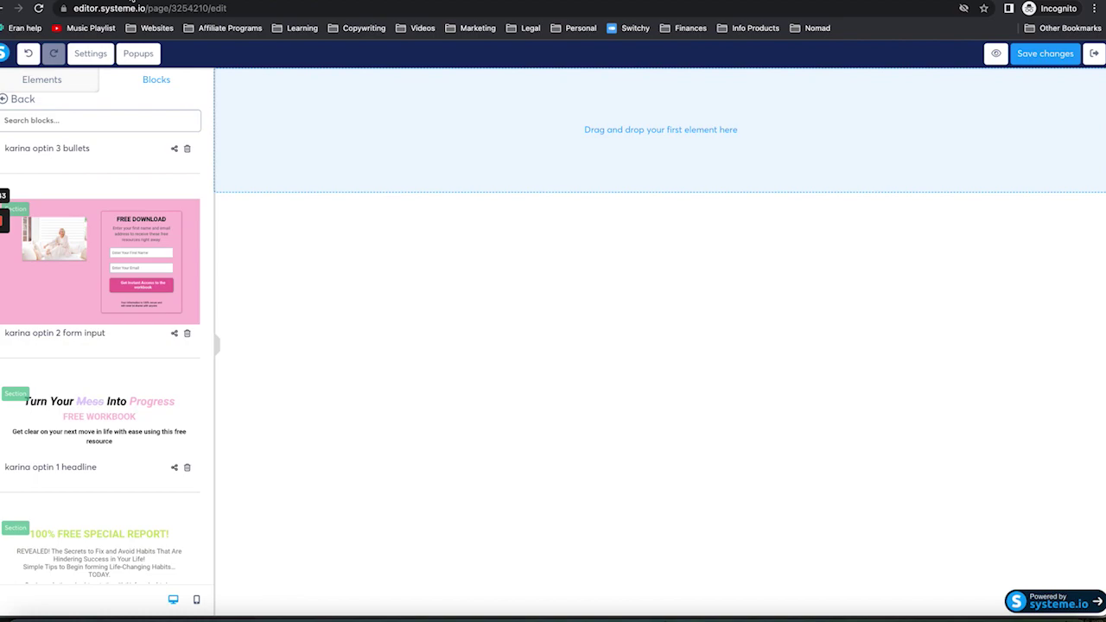
pyautogui.hotkey('ctrl', 'Tab')
# Open the Viral Offer Blueprint template's Section 1 and Section 2 links on the course page.
pyautogui.scroll(3, 395, 249)
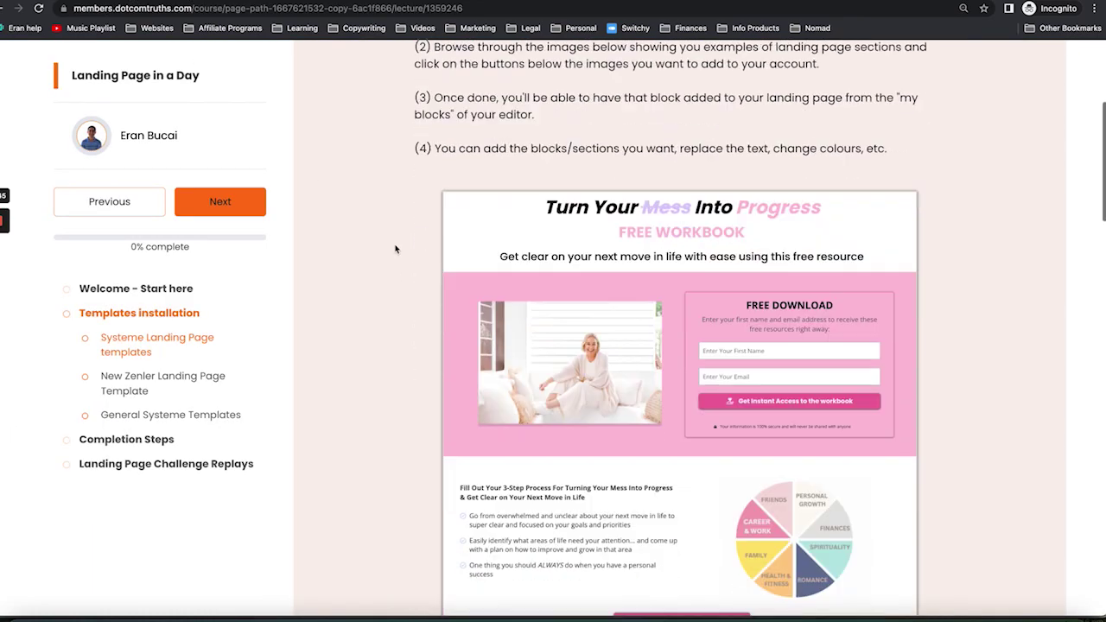
pyautogui.scroll(-10, 395, 249)
pyautogui.scroll(-5, 395, 249)
pyautogui.scroll(1, 395, 249)
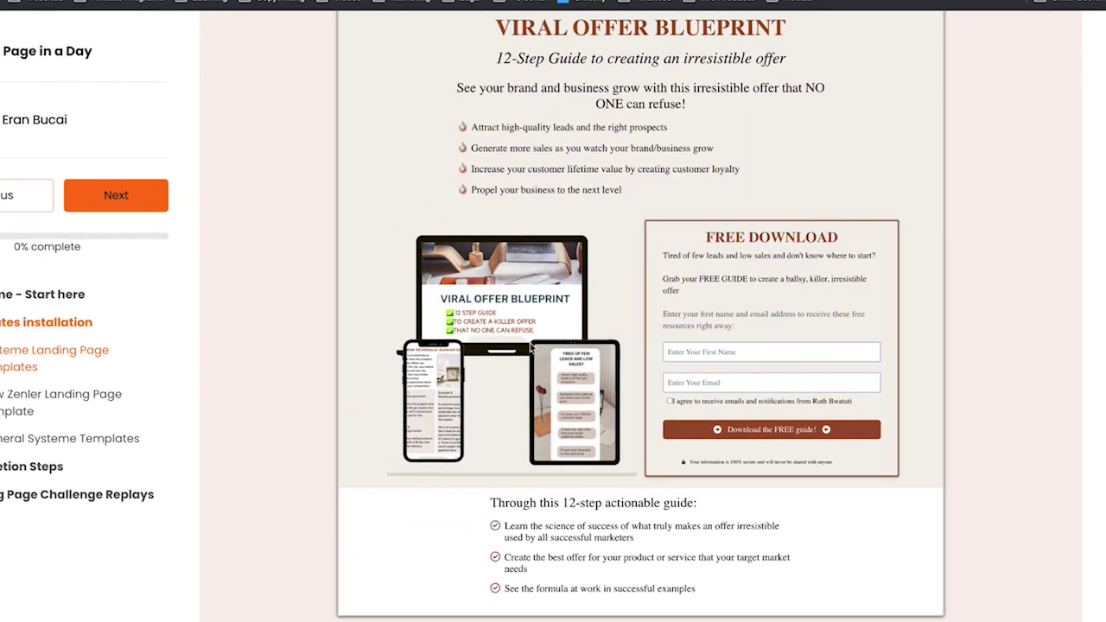
pyautogui.scroll(-5, 531, 345)
pyautogui.click(430, 526)
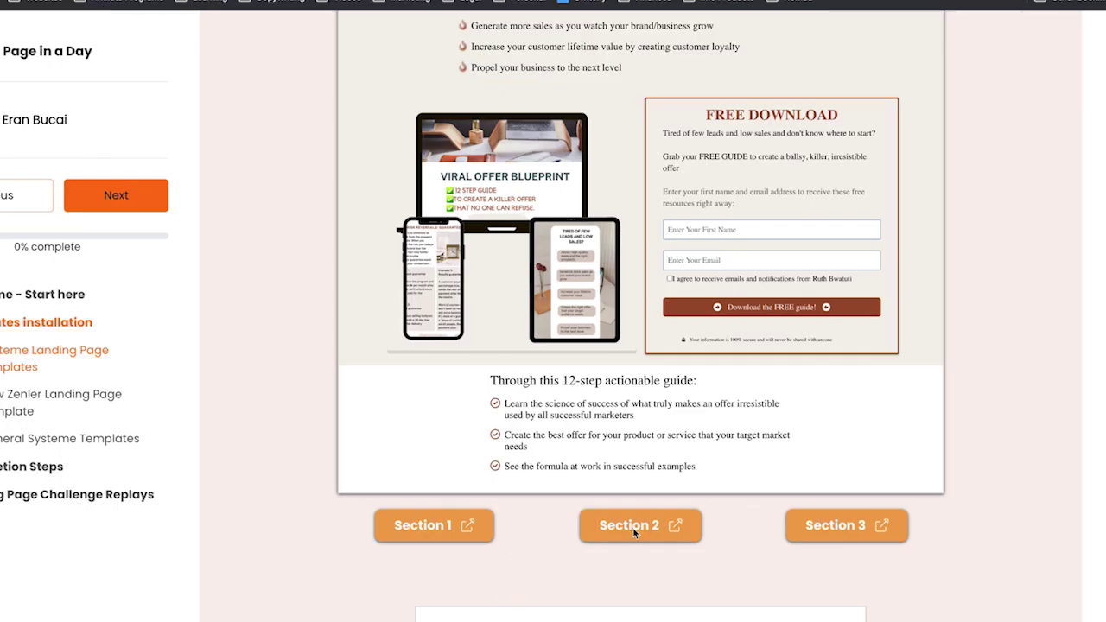
pyautogui.click(634, 529)
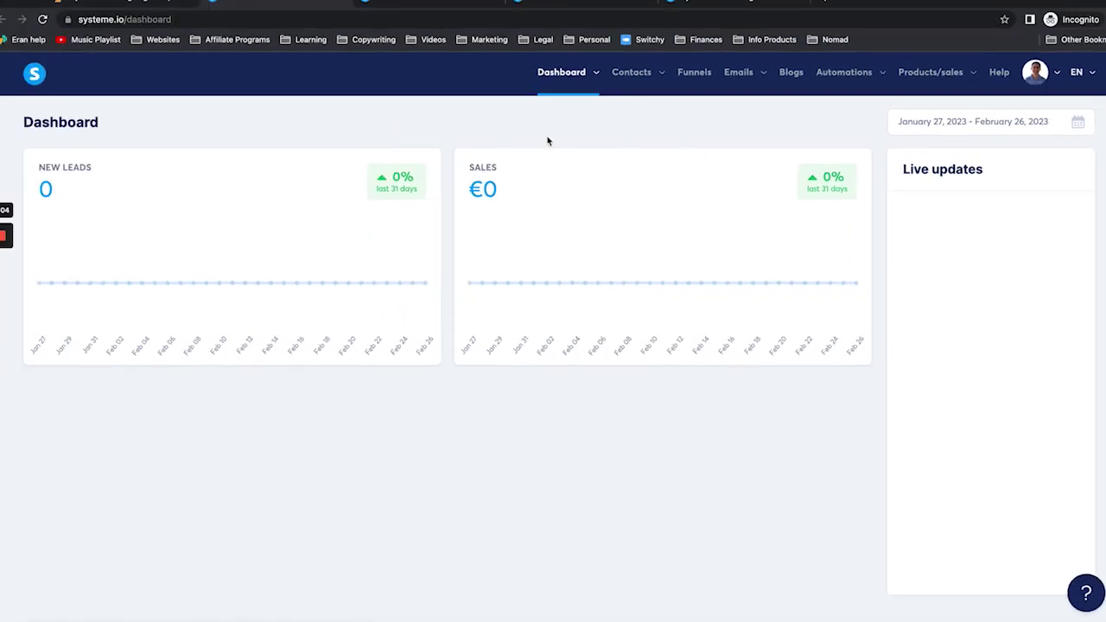
# Open the Demo Funnel, then open the Section 3 template link and close the extra dashboard tab.
pyautogui.click(694, 72)
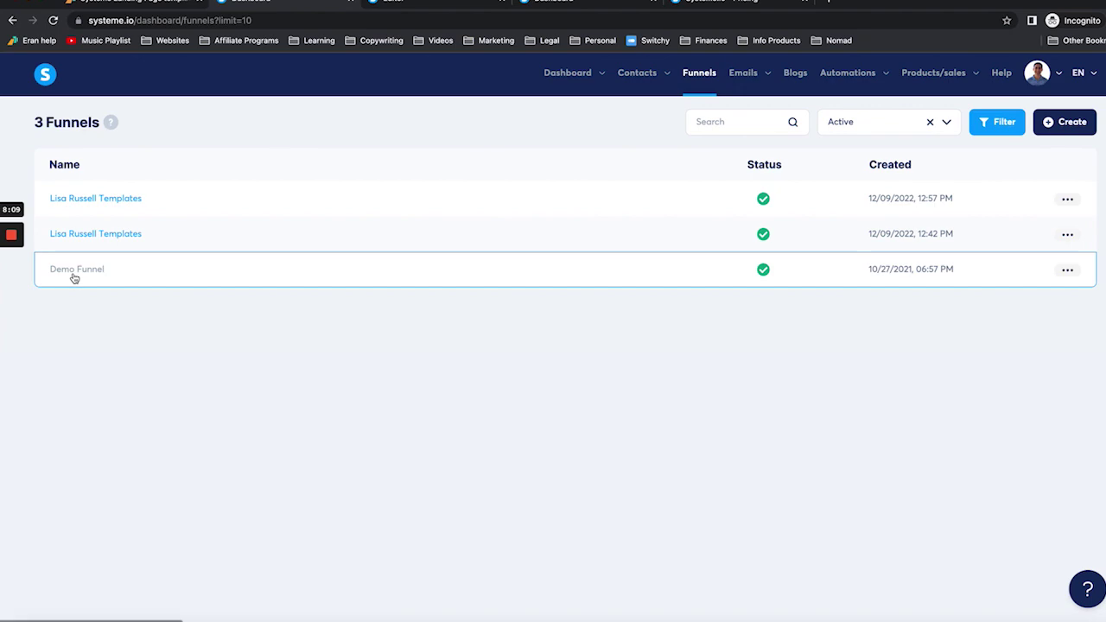
pyautogui.click(73, 274)
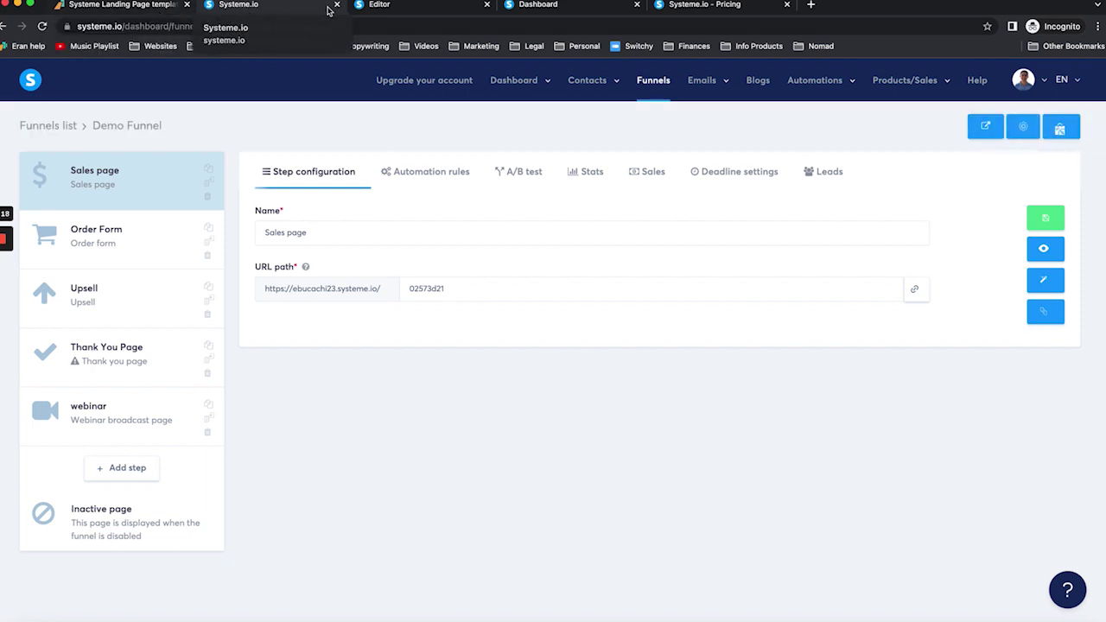
pyautogui.click(337, 4)
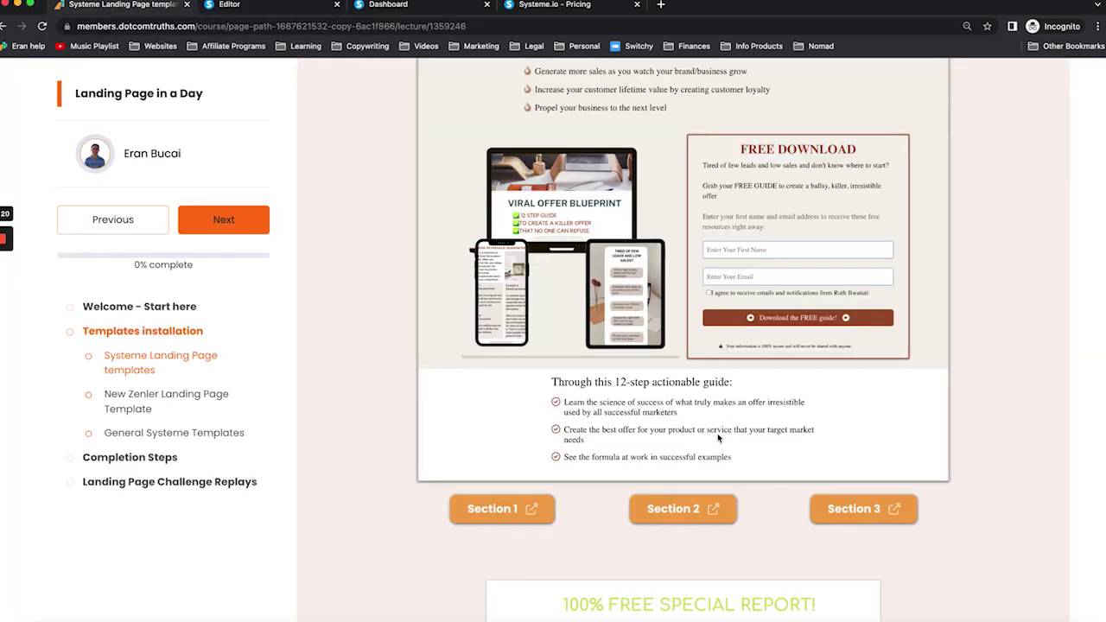
pyautogui.click(850, 512)
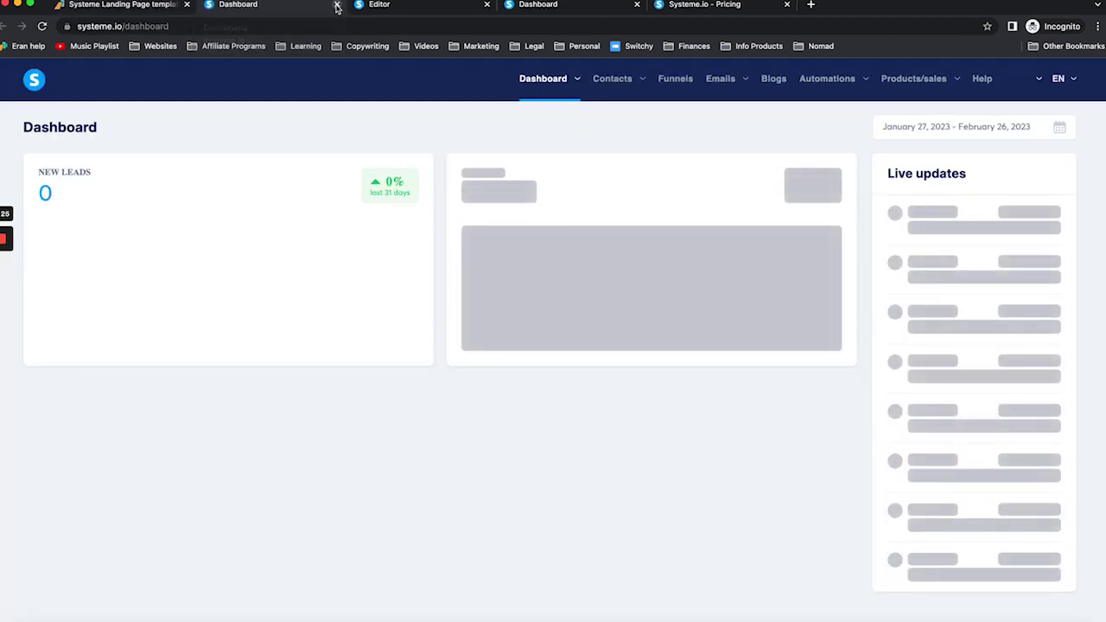
pyautogui.click(337, 5)
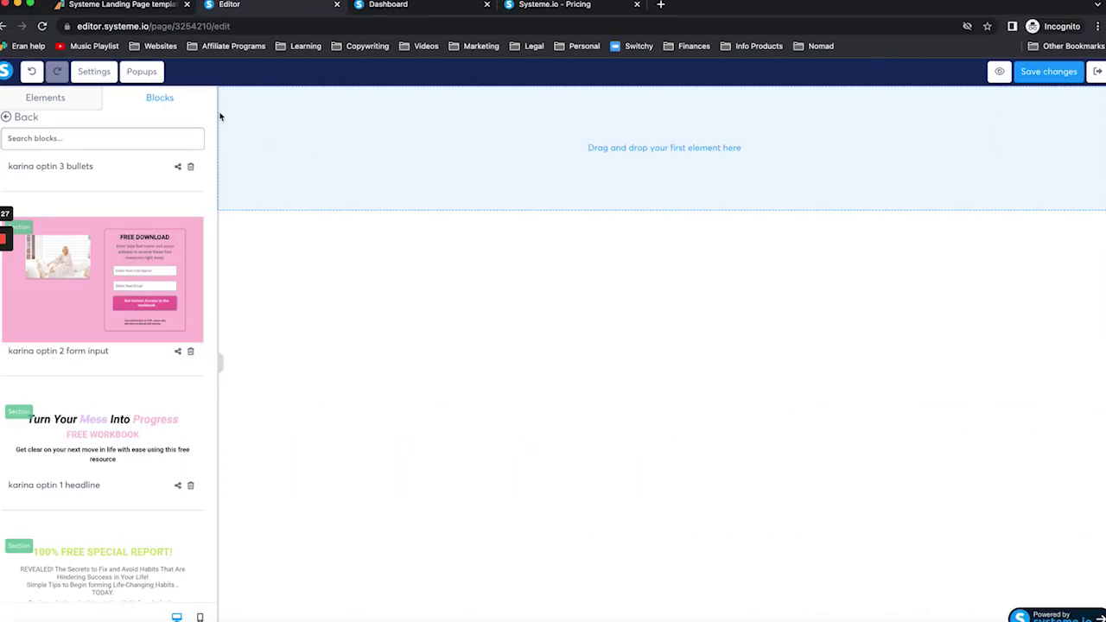
# Reload the editor and delete the restored template sections to clear the page.
pyautogui.click(99, 75)
pyautogui.click(42, 26)
pyautogui.press('Return')
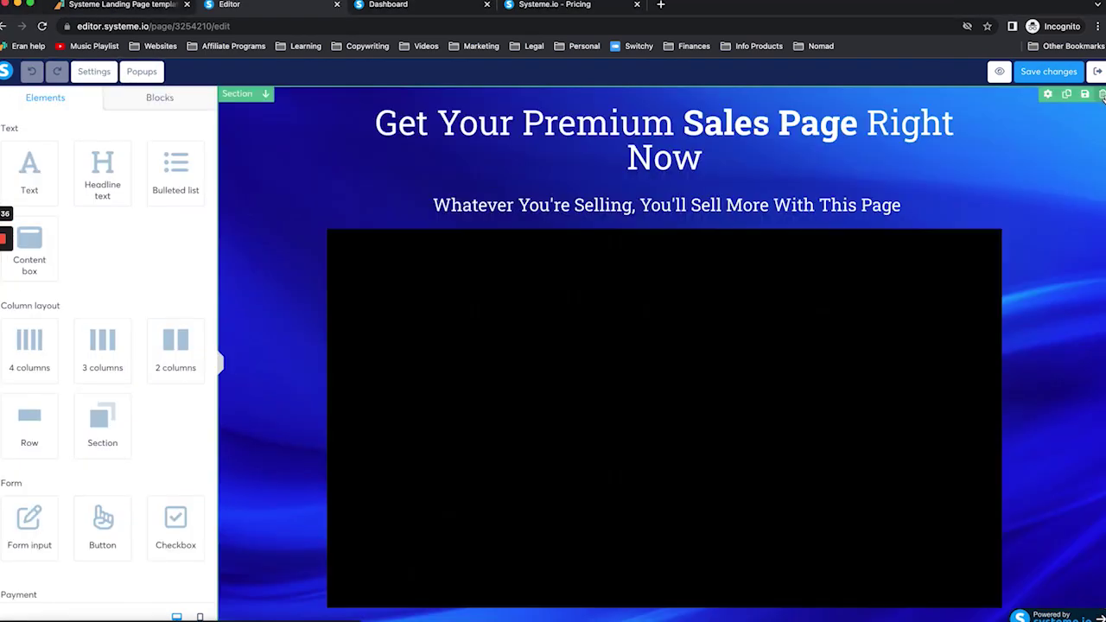
pyautogui.press('Delete')
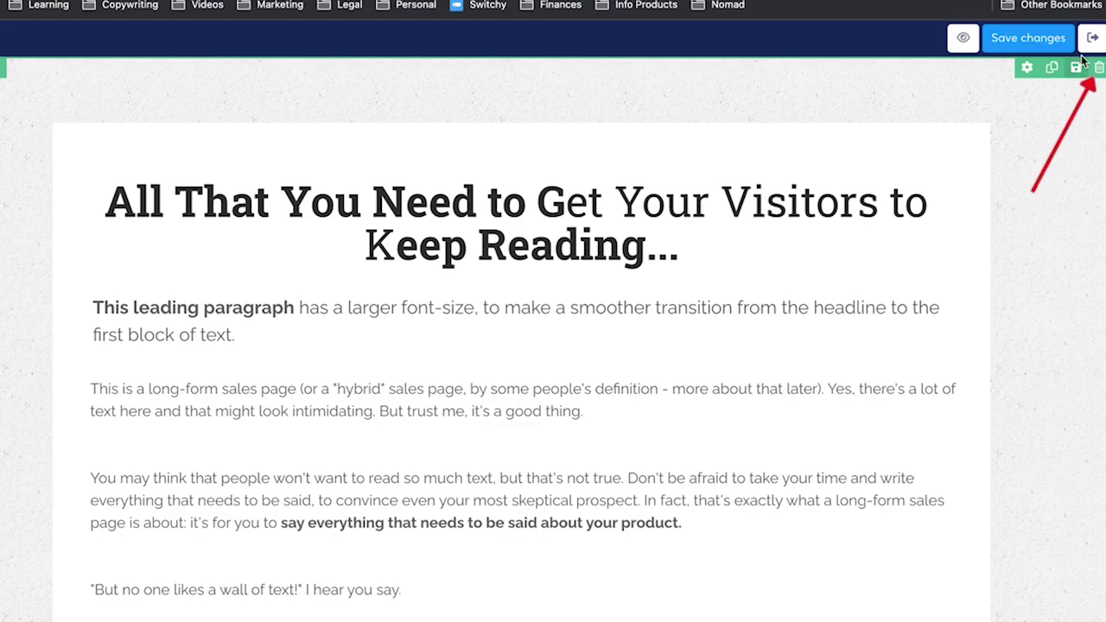
pyautogui.click(1103, 94)
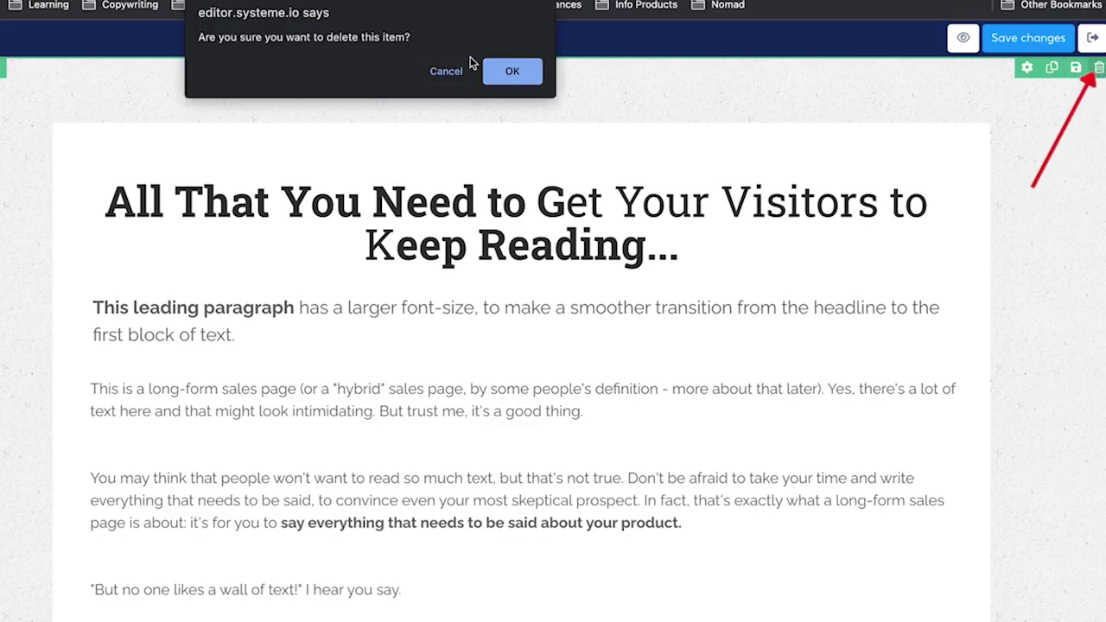
pyautogui.click(657, 96)
pyautogui.click(1103, 93)
pyautogui.click(531, 69)
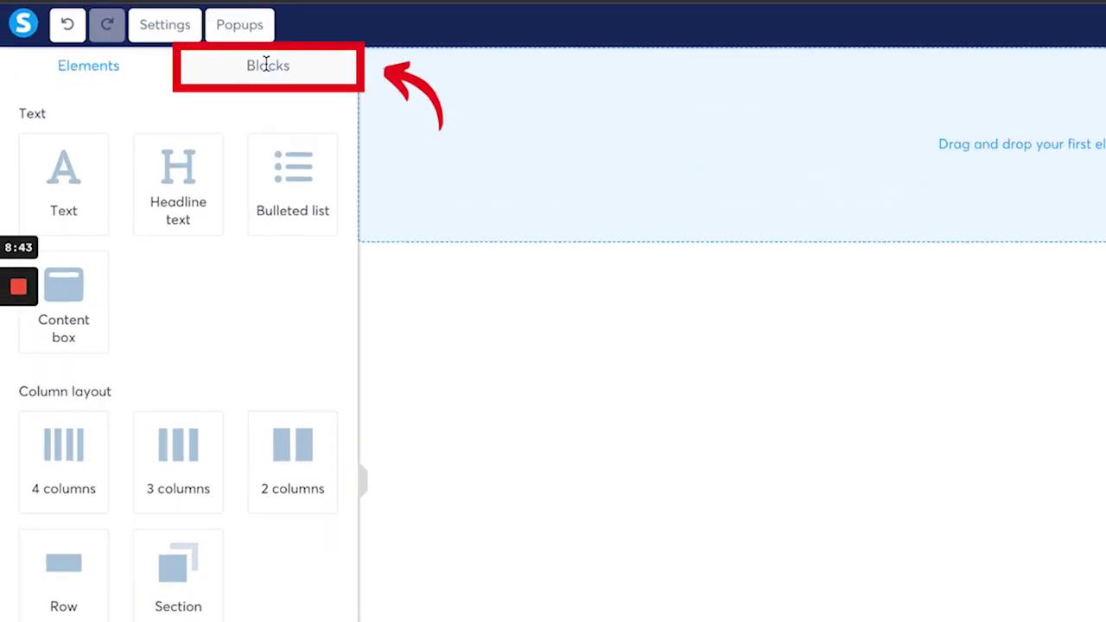
# Browse the saved blocks for 'Ruth headline 4 bullets' and 'Ruth 2 image and form input'.
pyautogui.click(263, 66)
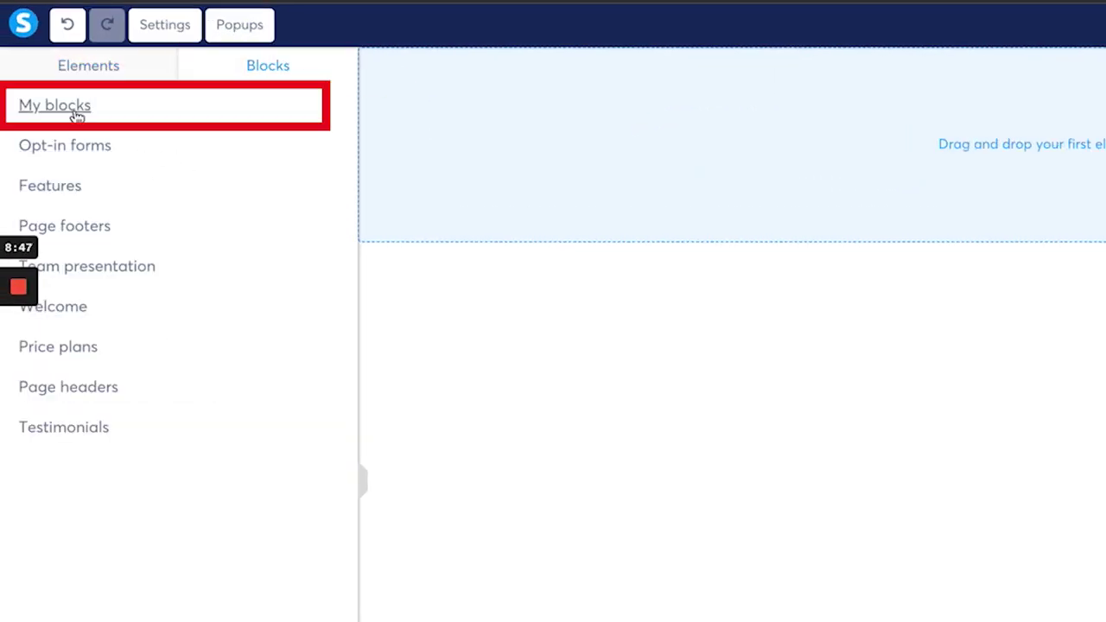
pyautogui.click(77, 109)
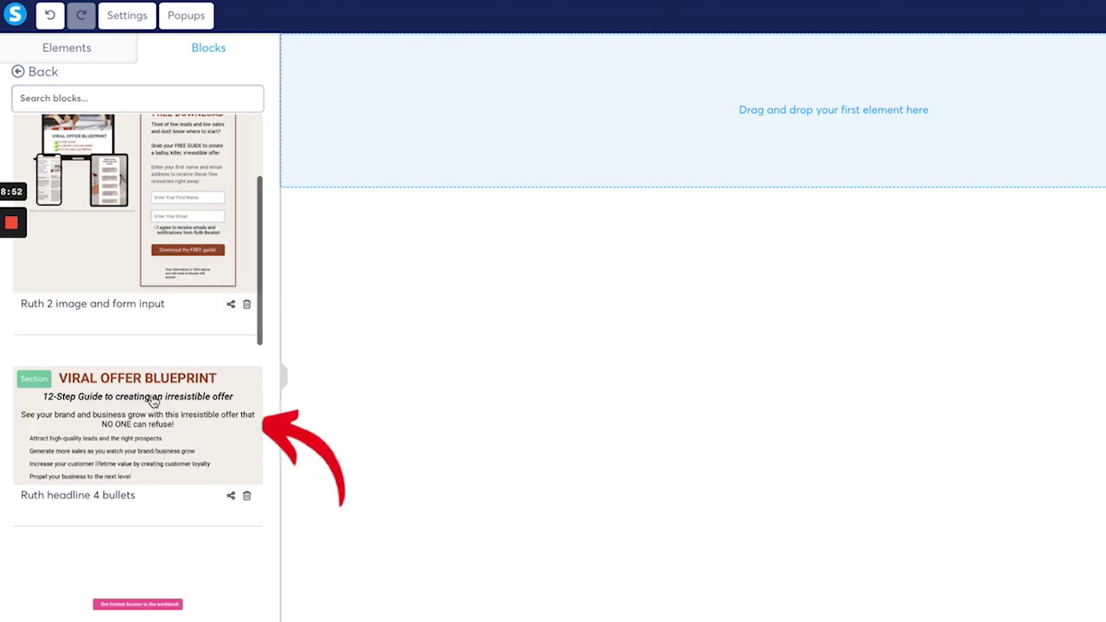
pyautogui.scroll(3, 153, 401)
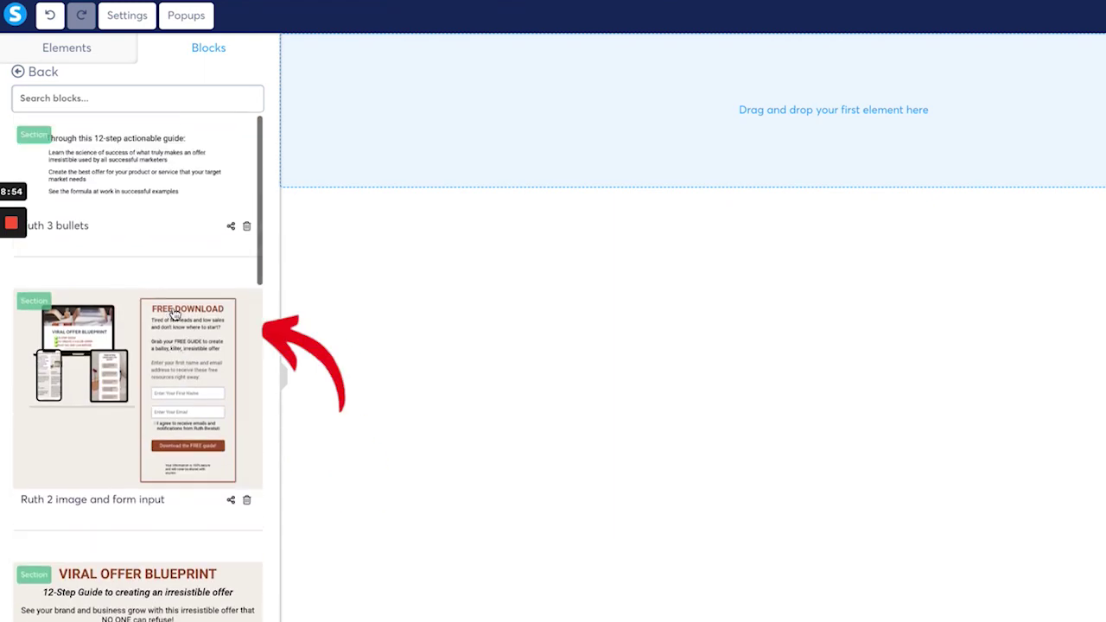
pyautogui.scroll(-2, 160, 353)
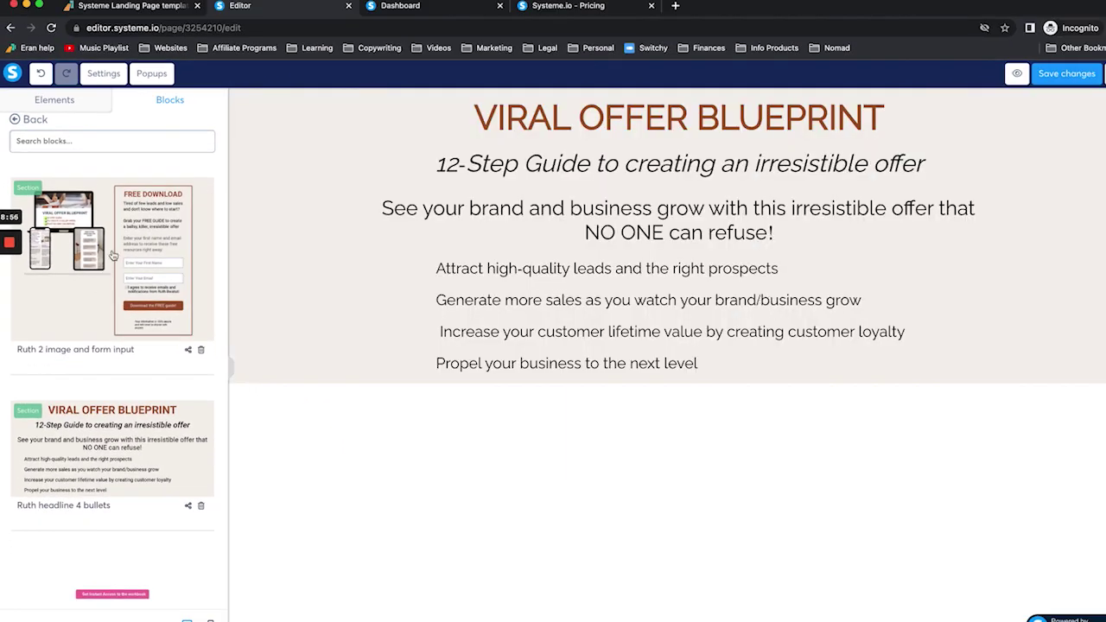
pyautogui.scroll(-5, 431, 289)
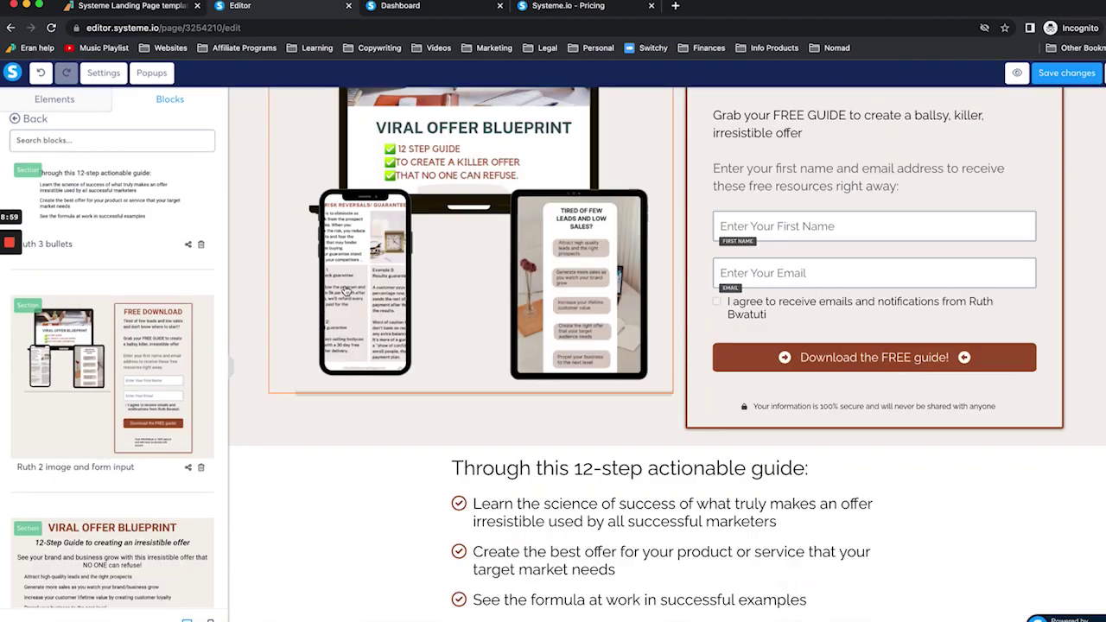
pyautogui.scroll(5, 346, 292)
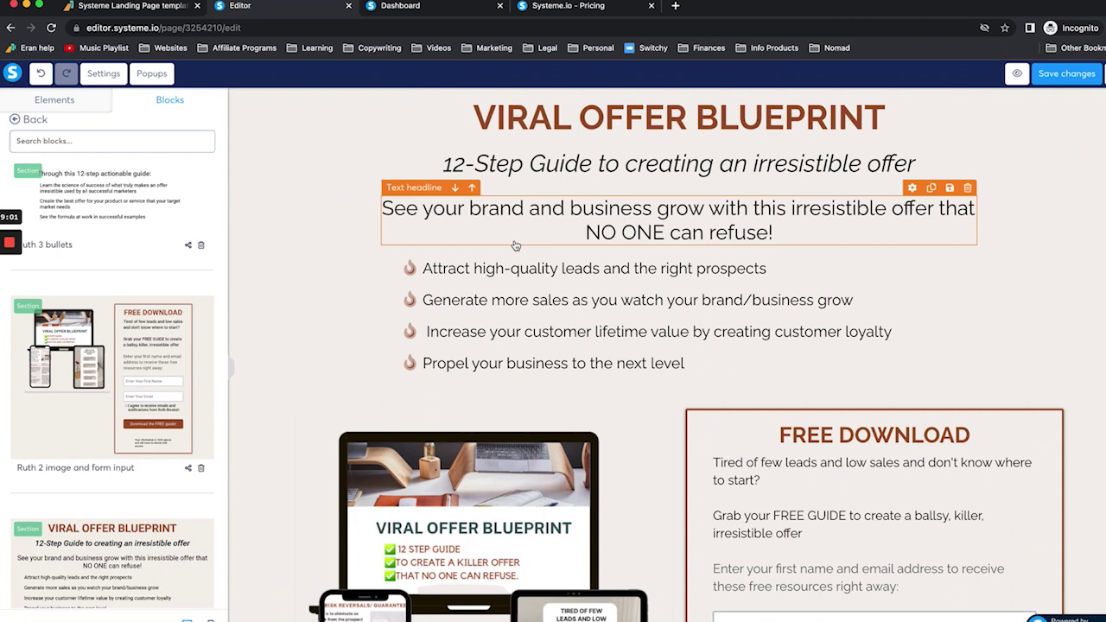
# Check the sub-headline and VIRAL OFFER BLUEPRINT headline fonts, then view Page settings' Raleway default typography.
pyautogui.click(513, 232)
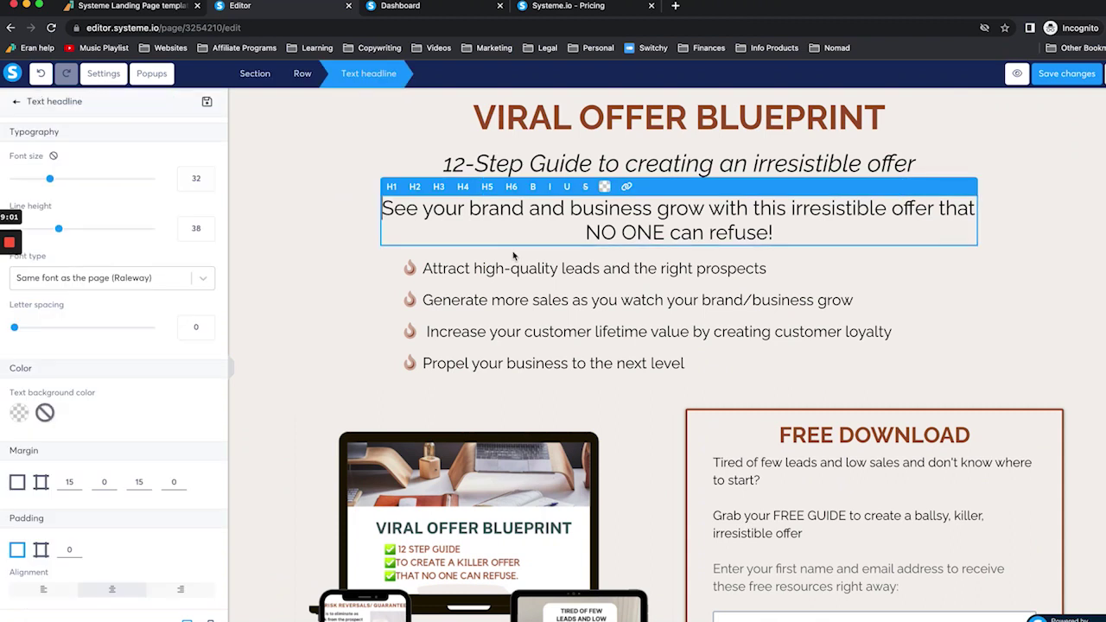
pyautogui.click(276, 211)
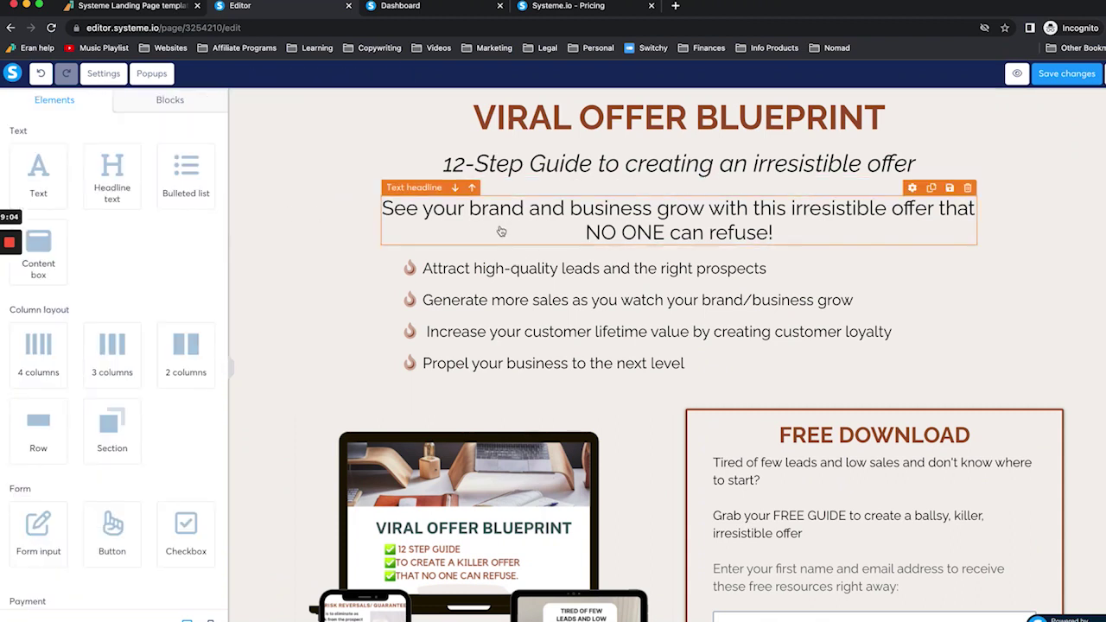
pyautogui.click(432, 119)
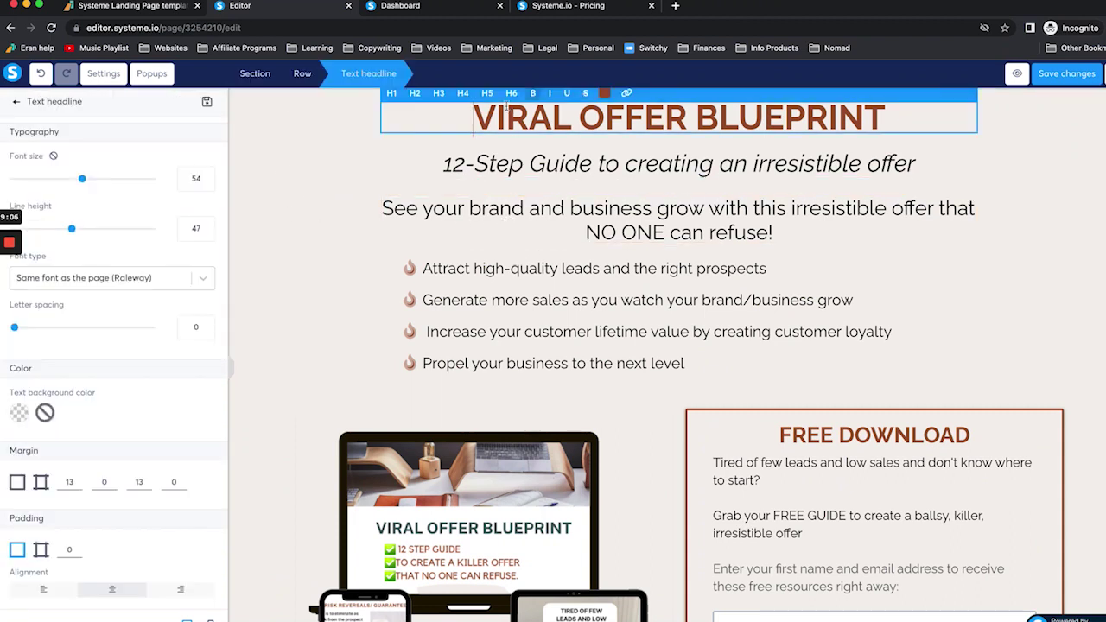
pyautogui.click(309, 210)
pyautogui.click(103, 73)
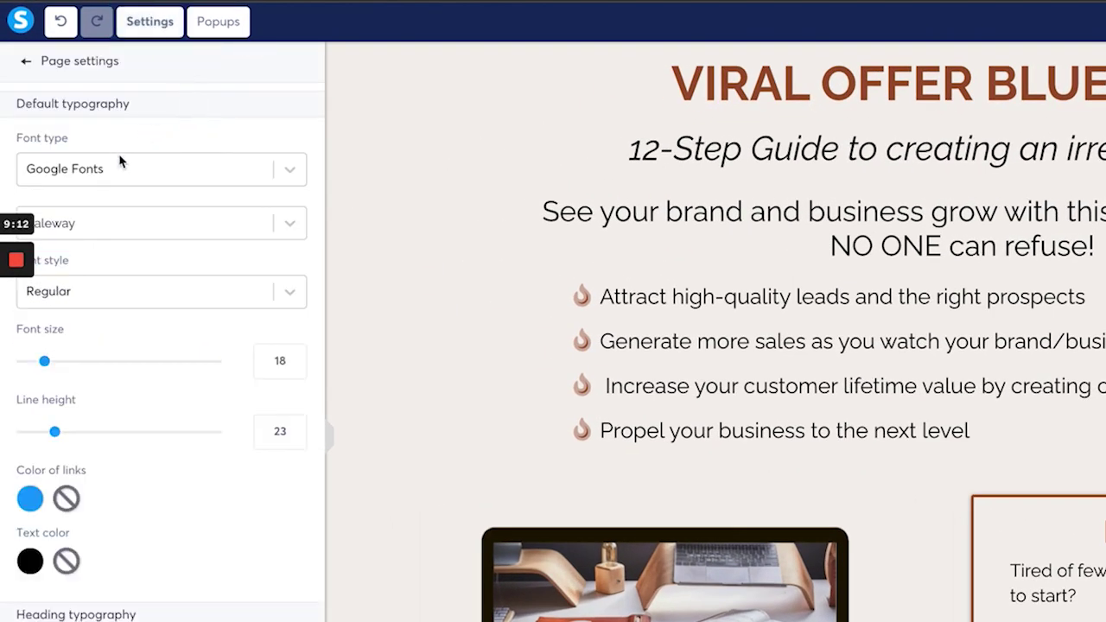
# Switch the default typography font to Poppins and verify the VIRAL OFFER BLUEPRINT headline's font type.
pyautogui.click(212, 238)
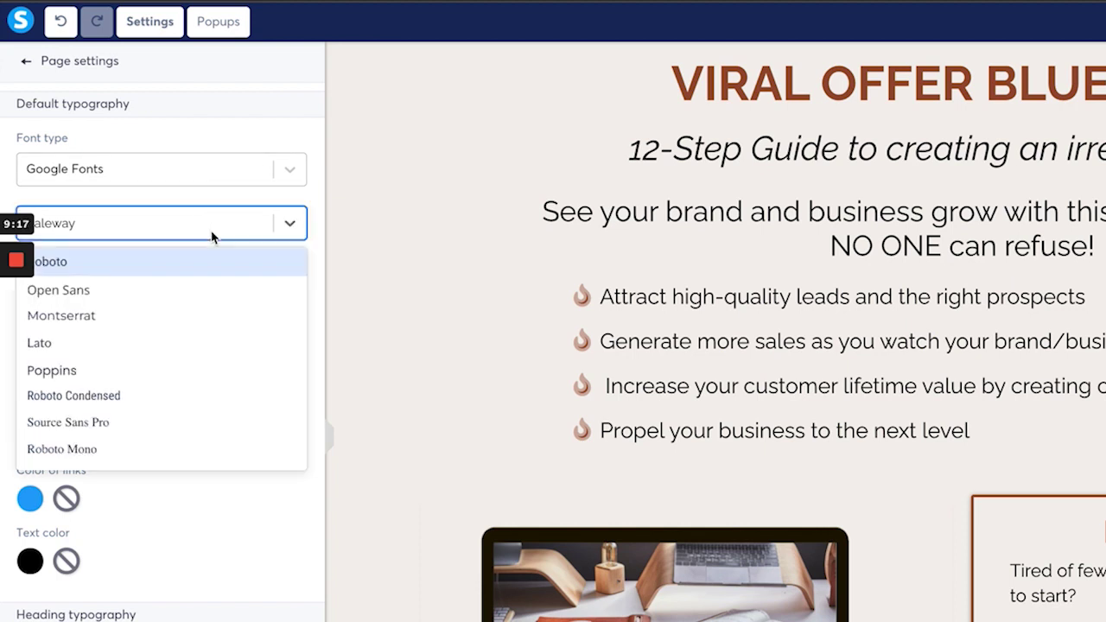
pyautogui.click(144, 374)
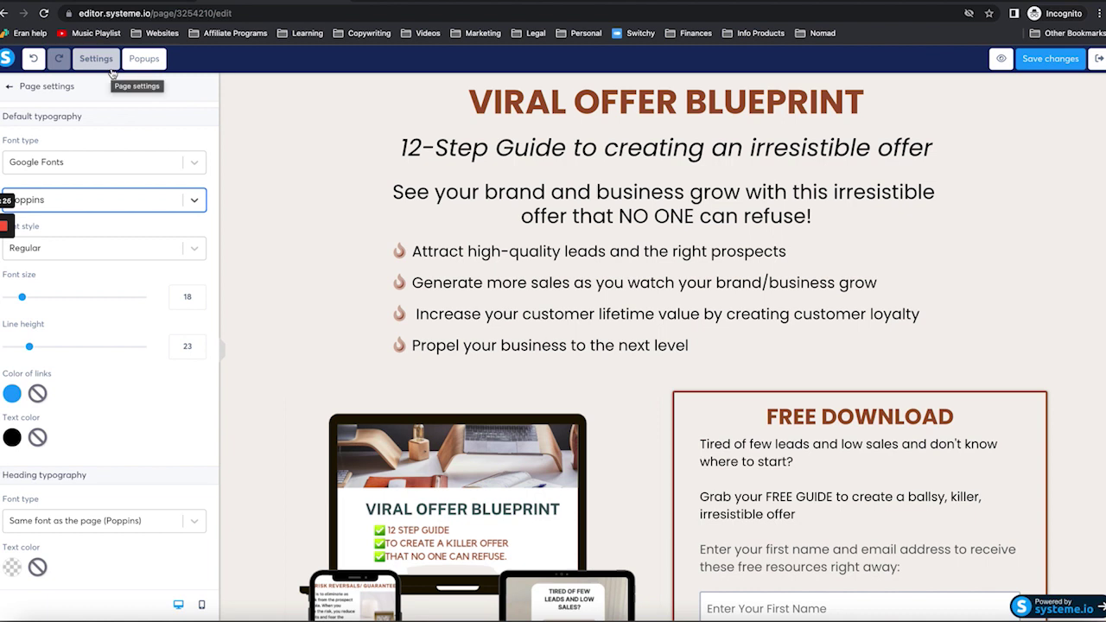
pyautogui.click(488, 136)
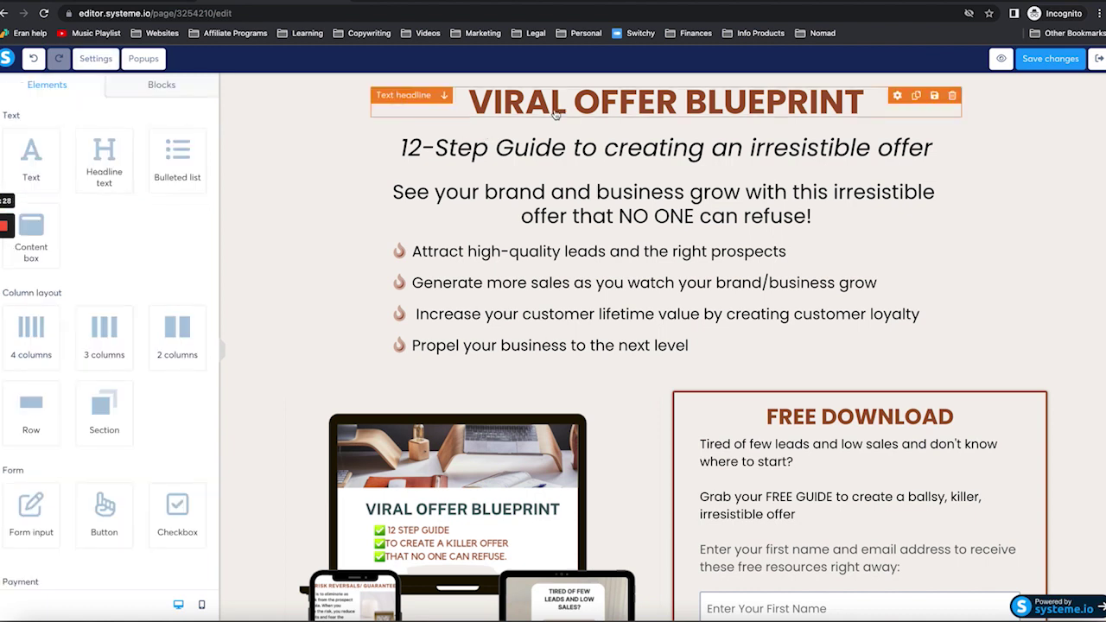
pyautogui.click(495, 117)
pyautogui.click(156, 260)
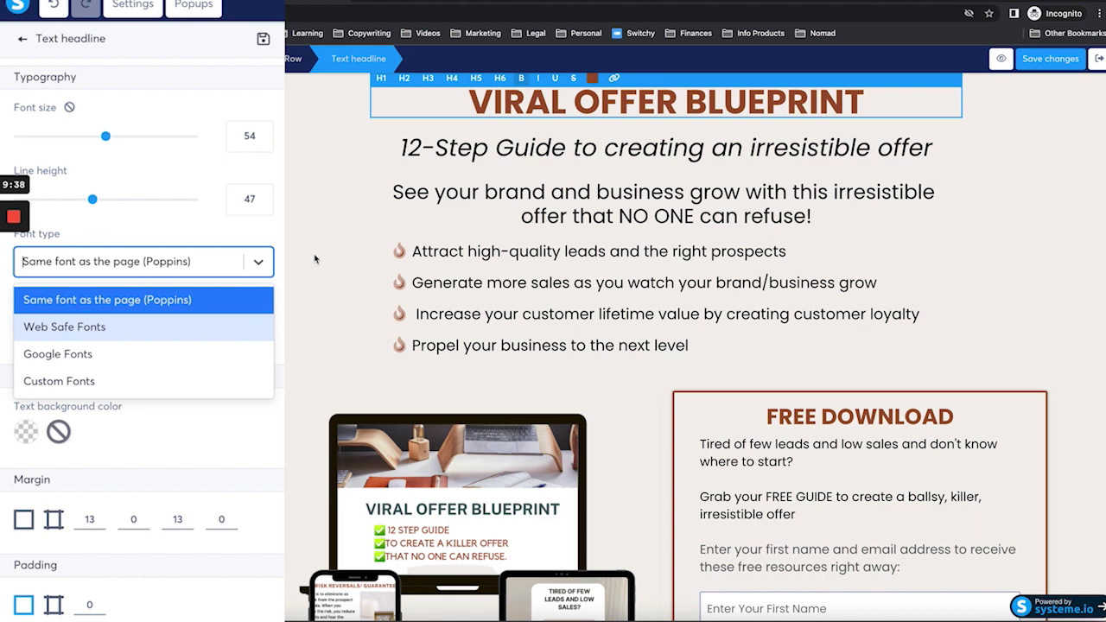
# Change the Page settings default font from Poppins to Pacifico.
pyautogui.press('Escape')
pyautogui.click(133, 5)
pyautogui.click(205, 195)
pyautogui.scroll(-10, 179, 383)
pyautogui.scroll(-10, 173, 372)
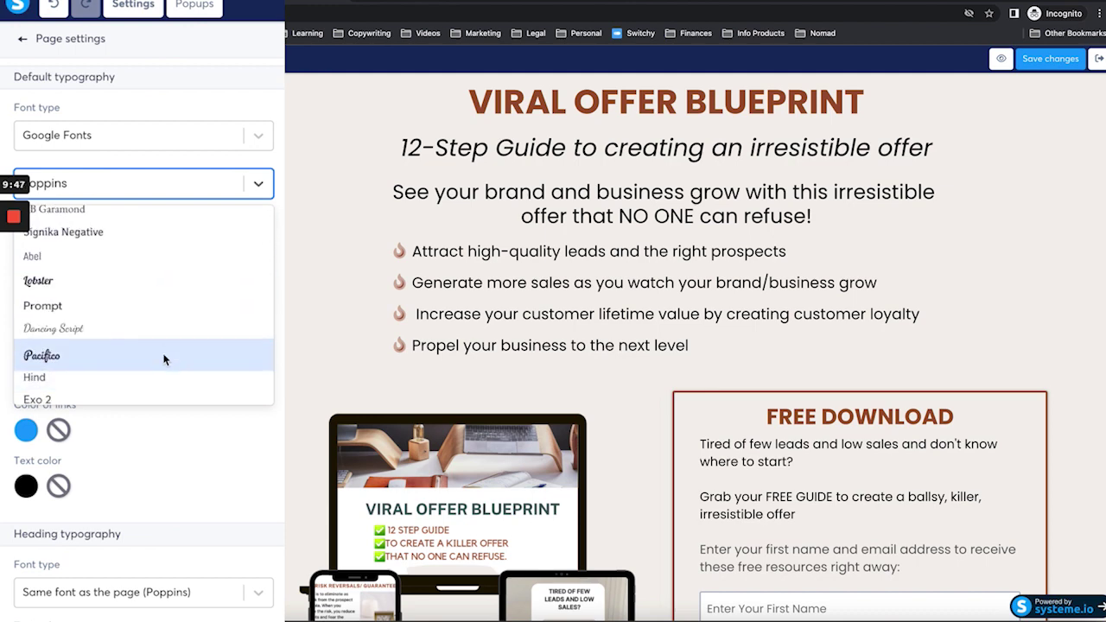
pyautogui.click(164, 358)
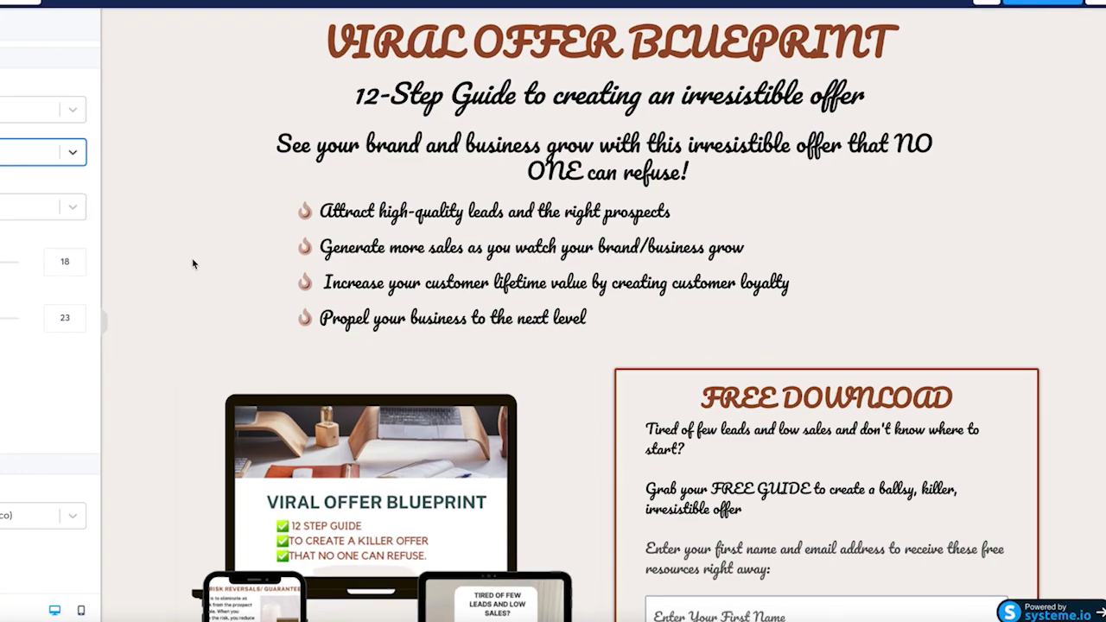
pyautogui.click(192, 260)
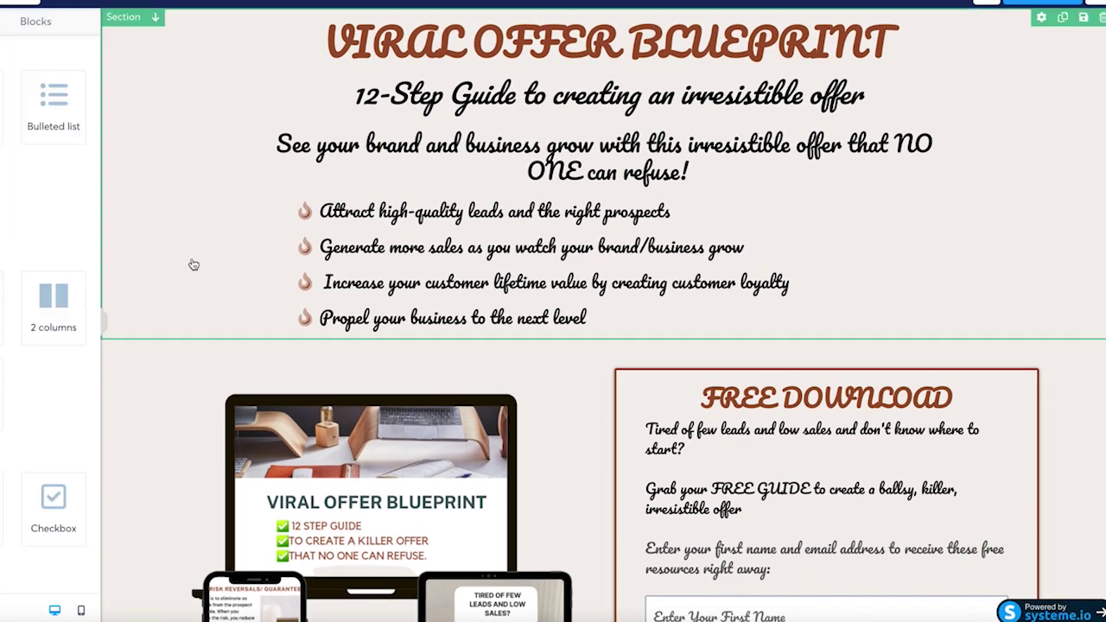
# Keep Heading typography set to 'Same font as the page' in Page settings.
pyautogui.scroll(-6, 193, 262)
pyautogui.scroll(6, 192, 259)
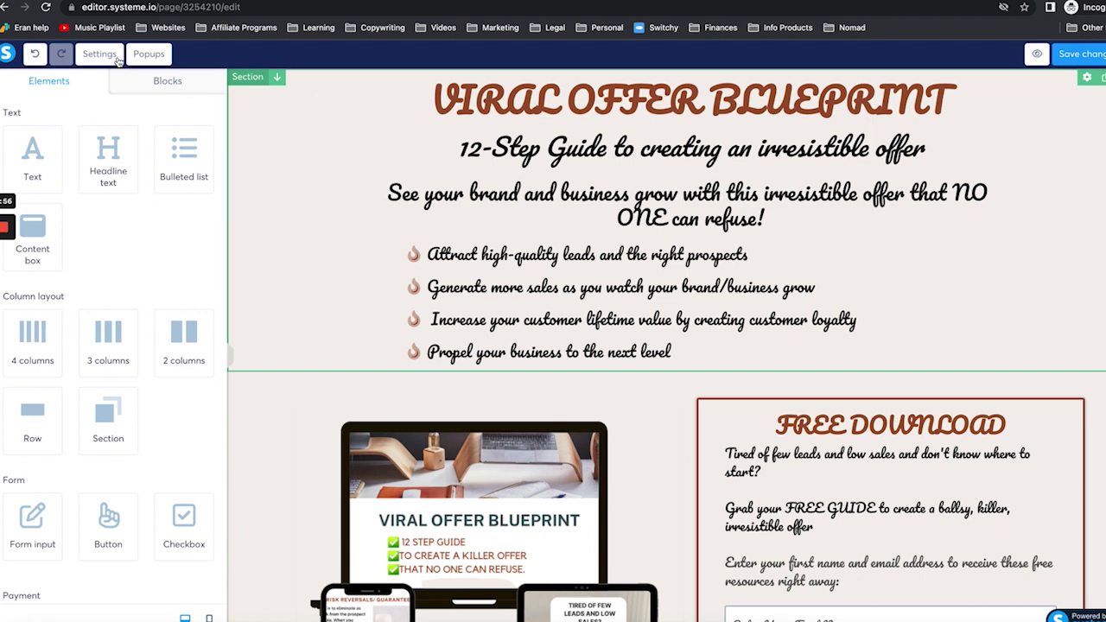
pyautogui.click(53, 33)
pyautogui.scroll(-4, 153, 383)
pyautogui.scroll(2, 164, 346)
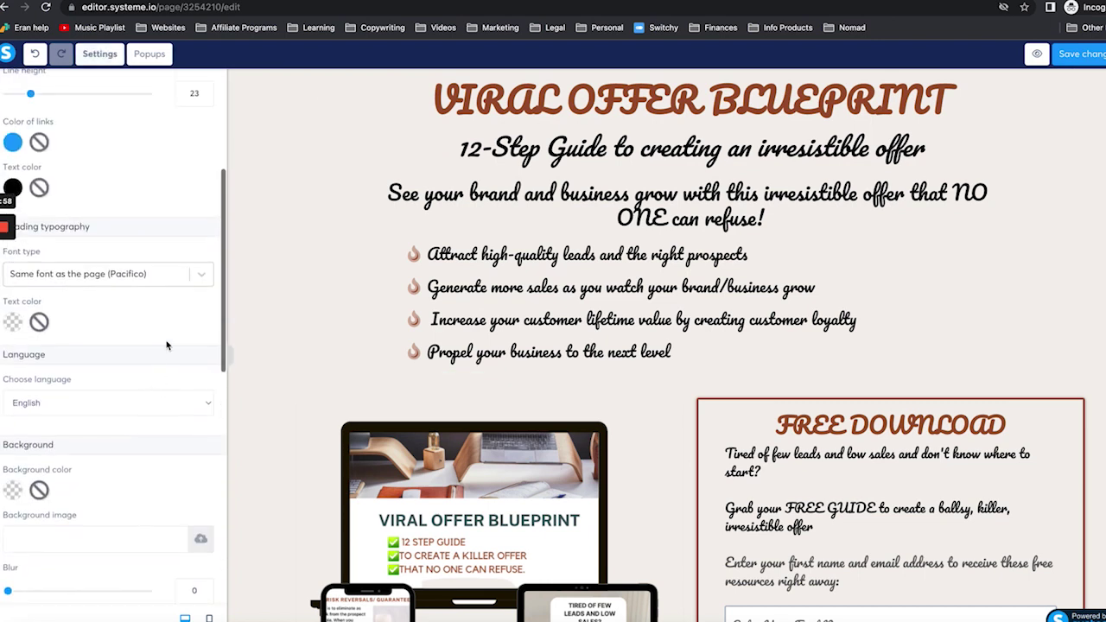
pyautogui.click(164, 327)
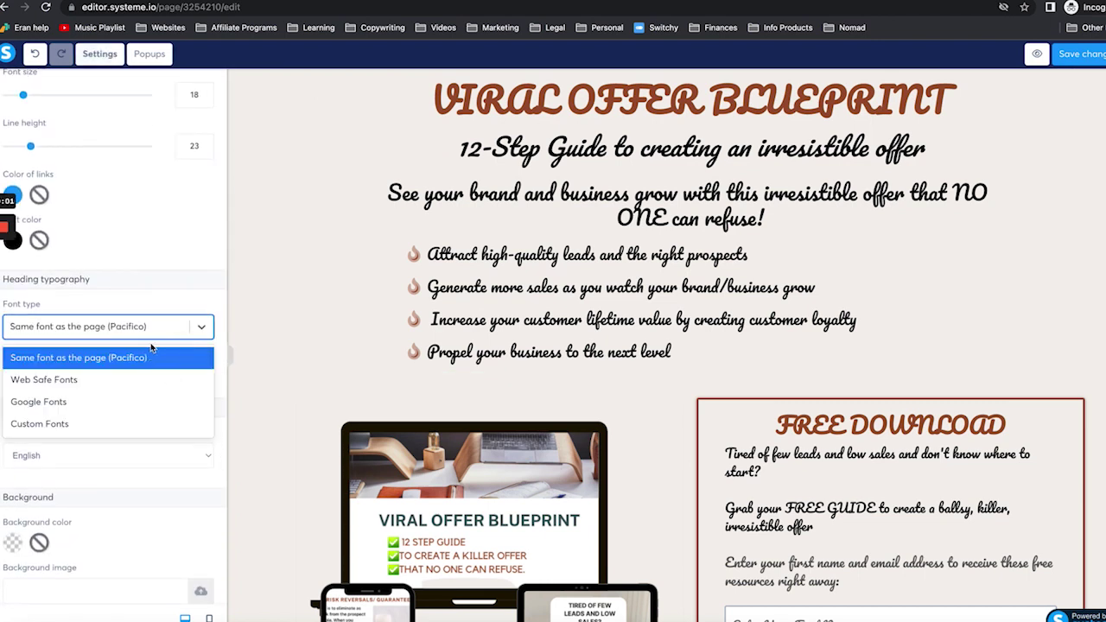
pyautogui.click(145, 354)
pyautogui.click(104, 54)
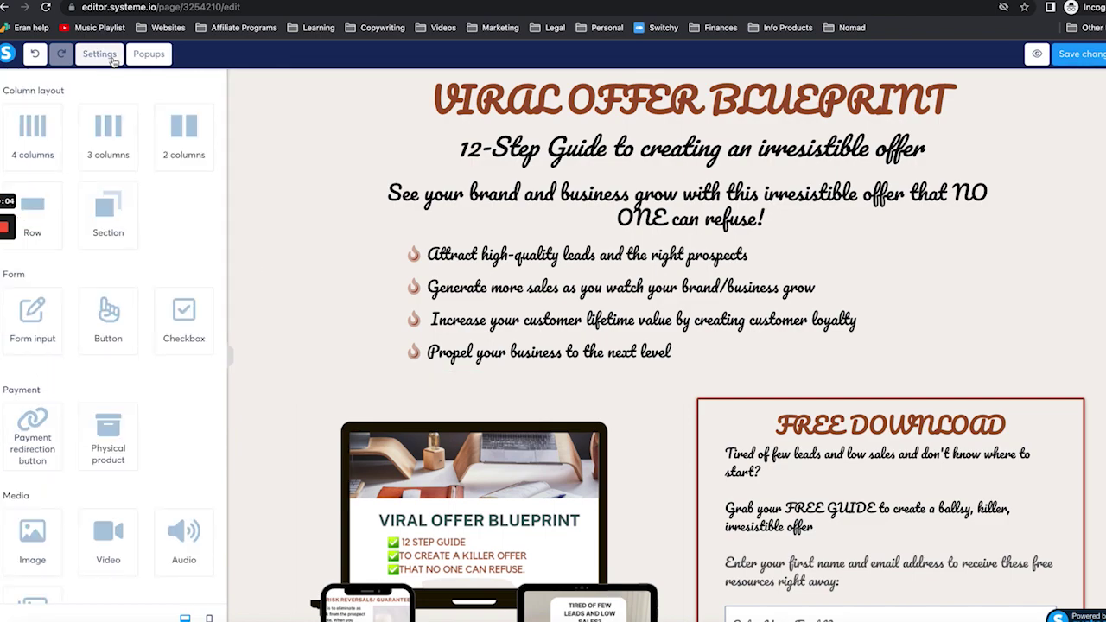
# Reopen Page settings and expand the Default typography font type choices.
pyautogui.click(104, 54)
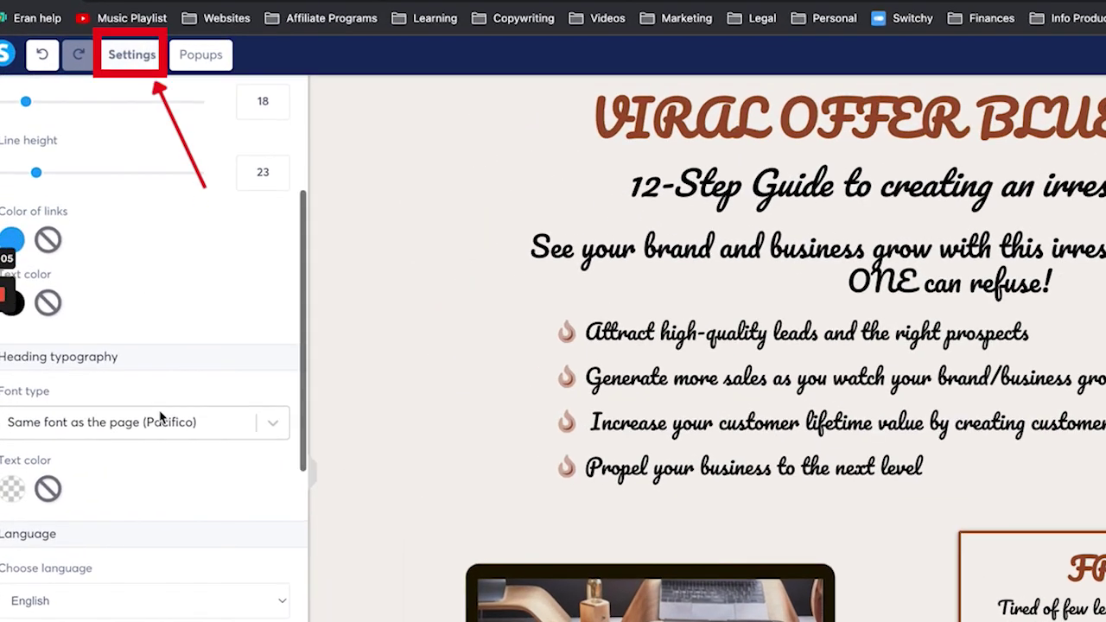
pyautogui.scroll(-2, 161, 415)
pyautogui.scroll(1, 164, 415)
pyautogui.scroll(-1, 164, 415)
pyautogui.scroll(5, 164, 415)
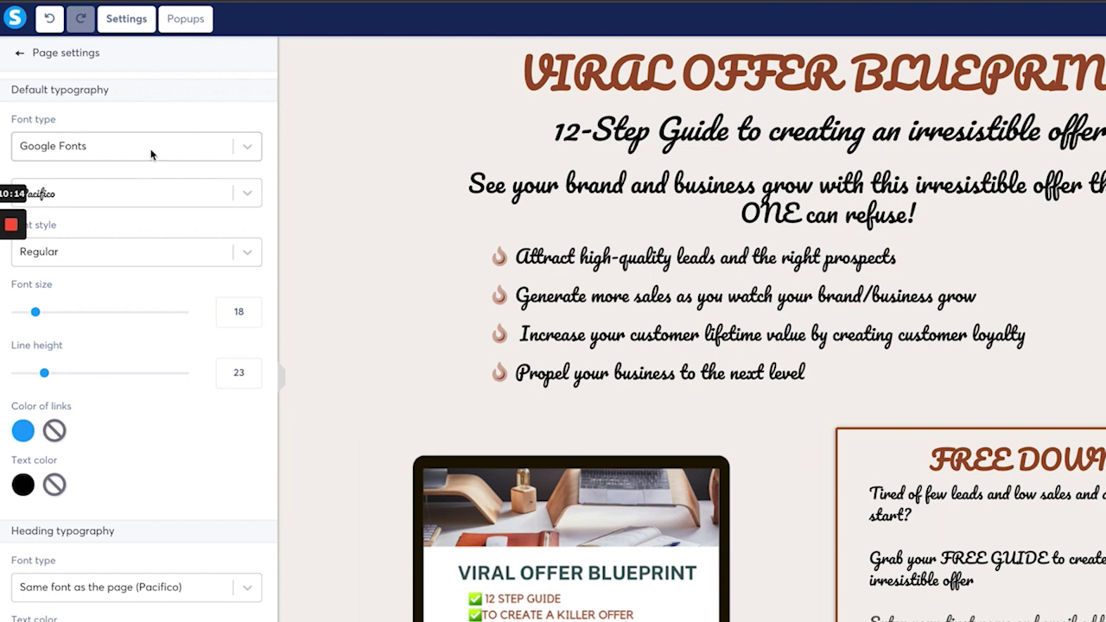
pyautogui.click(152, 154)
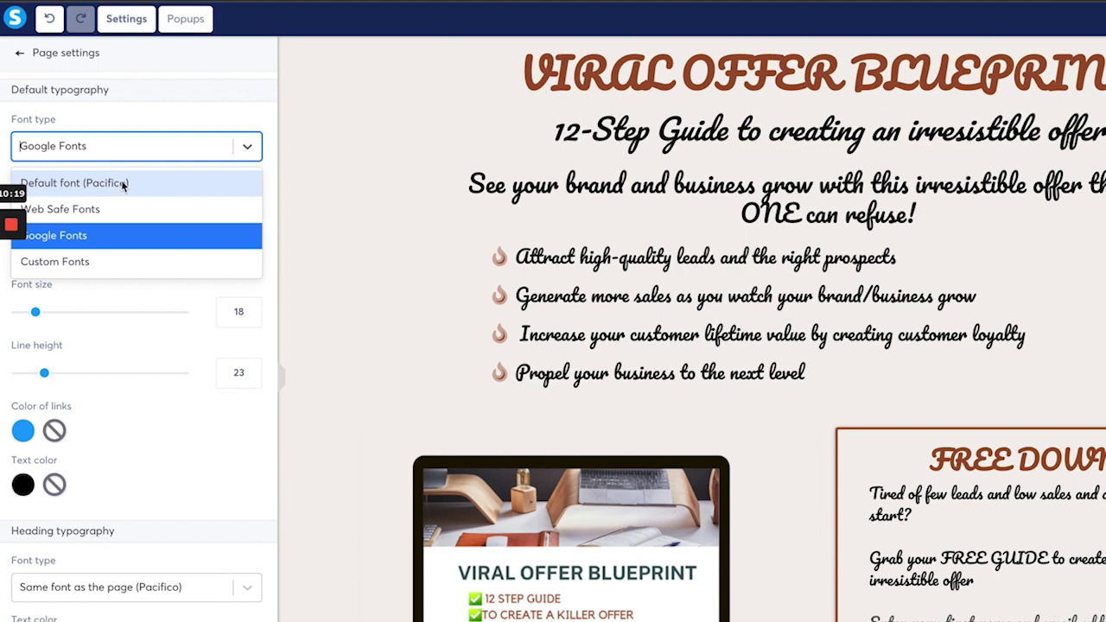
# Set the default font to Roboto Condensed and headings to Google Fonts Montserrat.
pyautogui.click(147, 128)
pyautogui.click(132, 197)
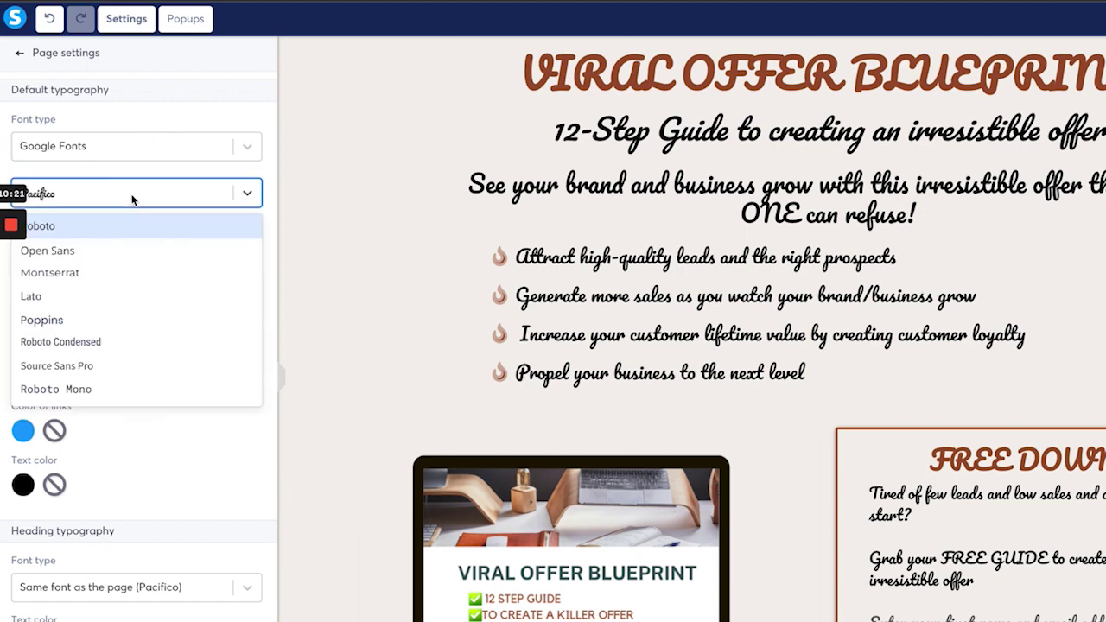
pyautogui.click(129, 343)
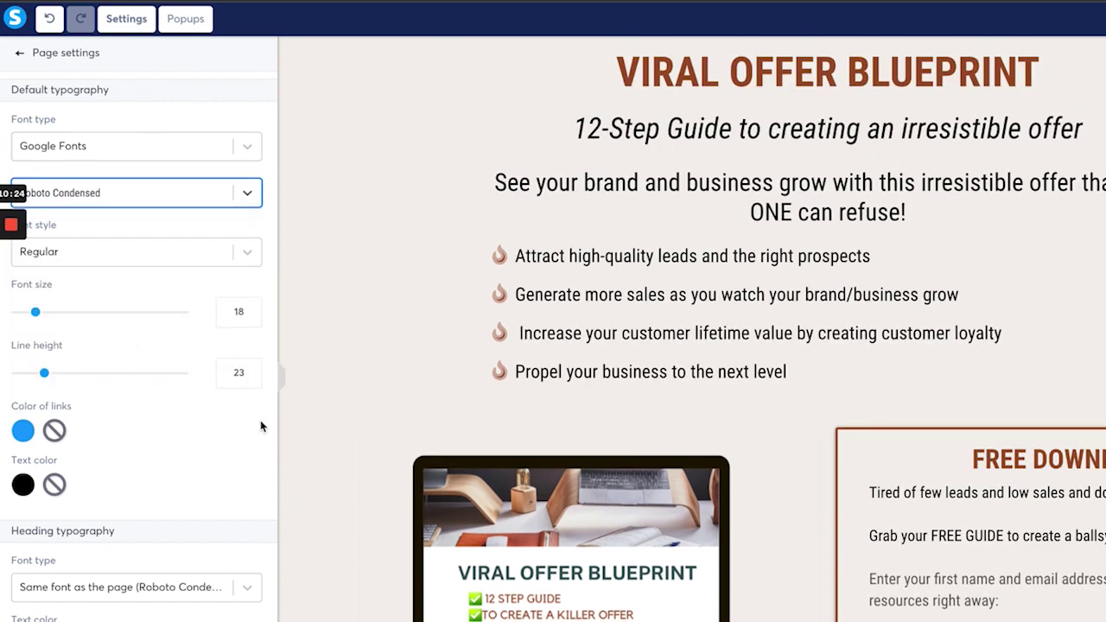
pyautogui.click(194, 587)
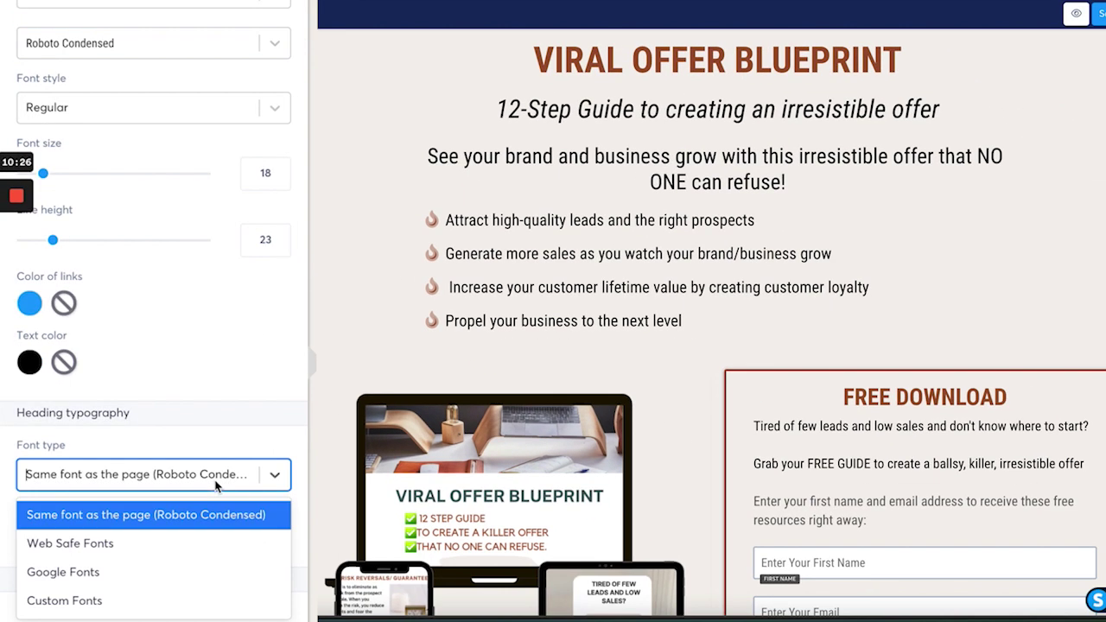
pyautogui.click(164, 569)
pyautogui.click(180, 520)
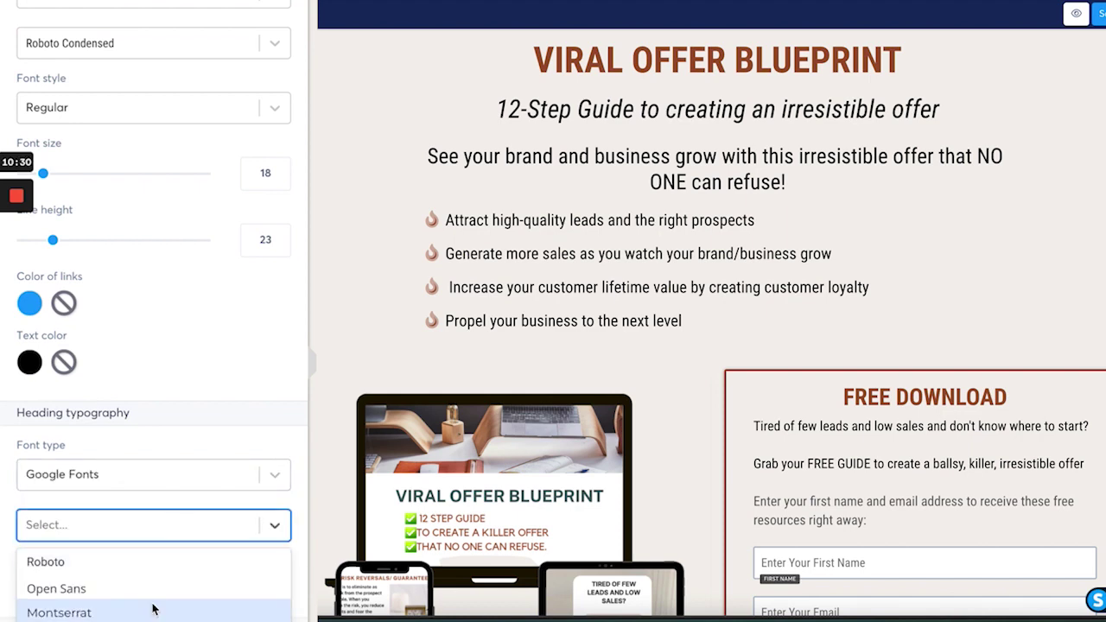
pyautogui.click(153, 604)
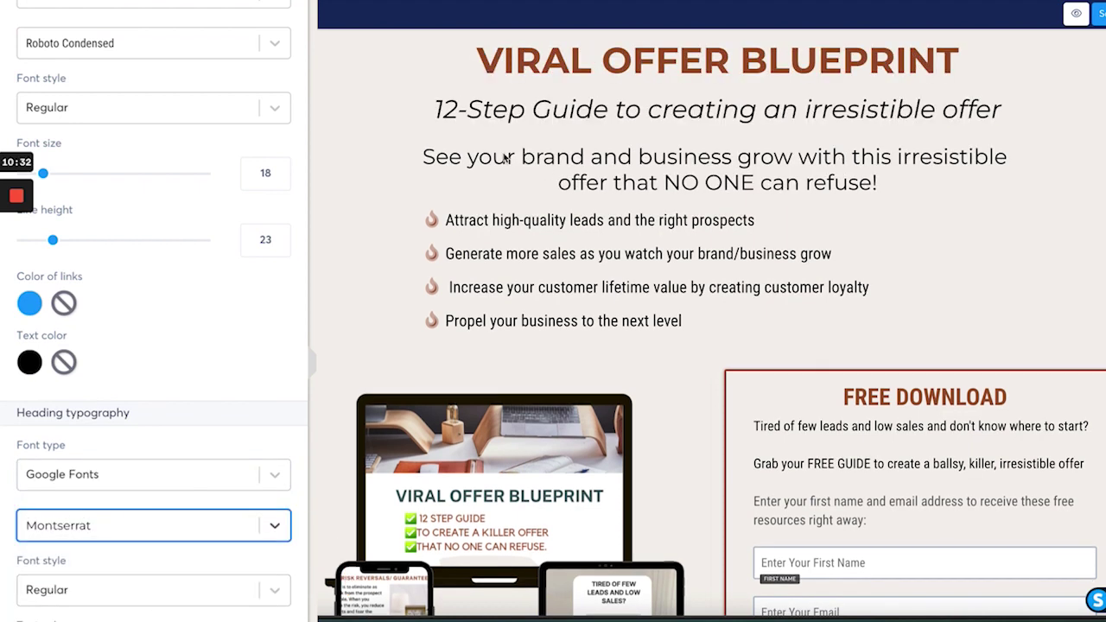
# Change the page's default font to Playfair Display.
pyautogui.click(147, 43)
pyautogui.scroll(-3, 165, 221)
pyautogui.click(87, 95)
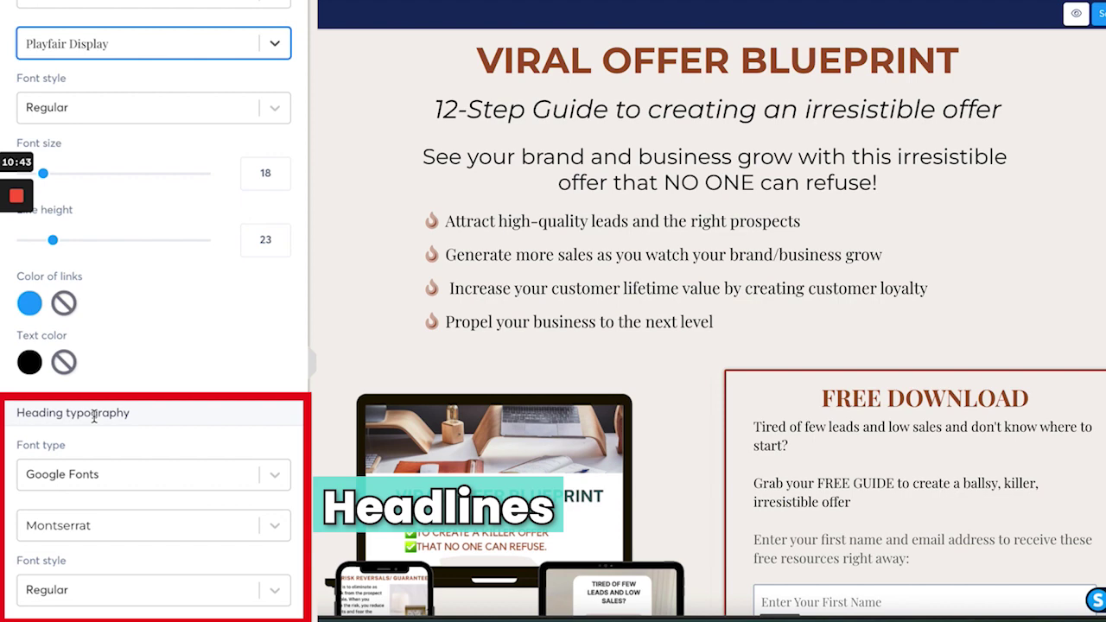
pyautogui.scroll(3, 145, 44)
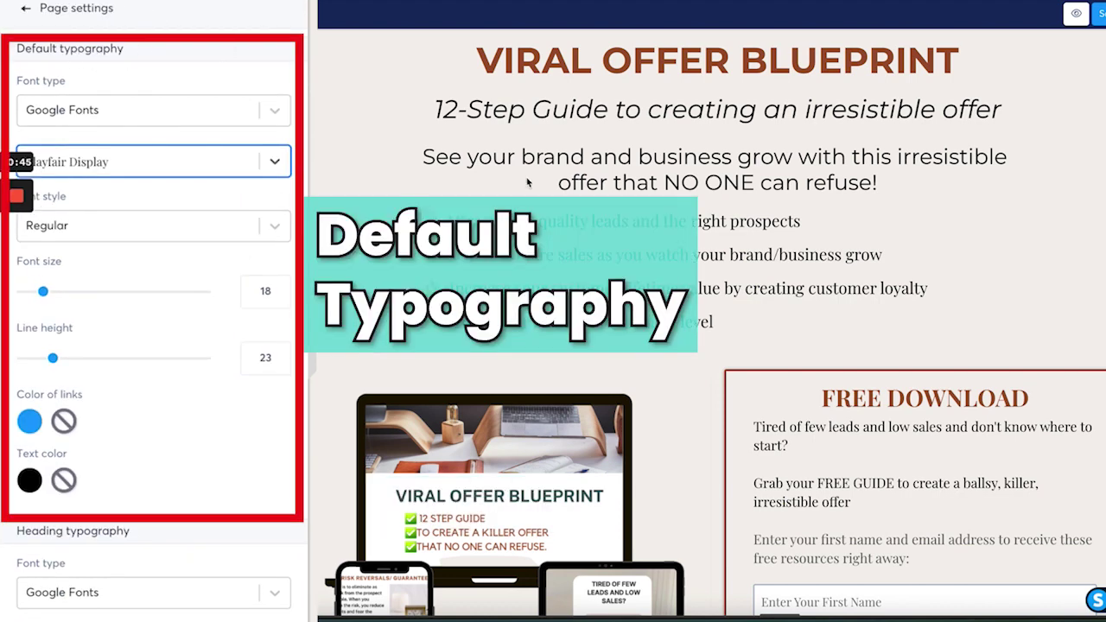